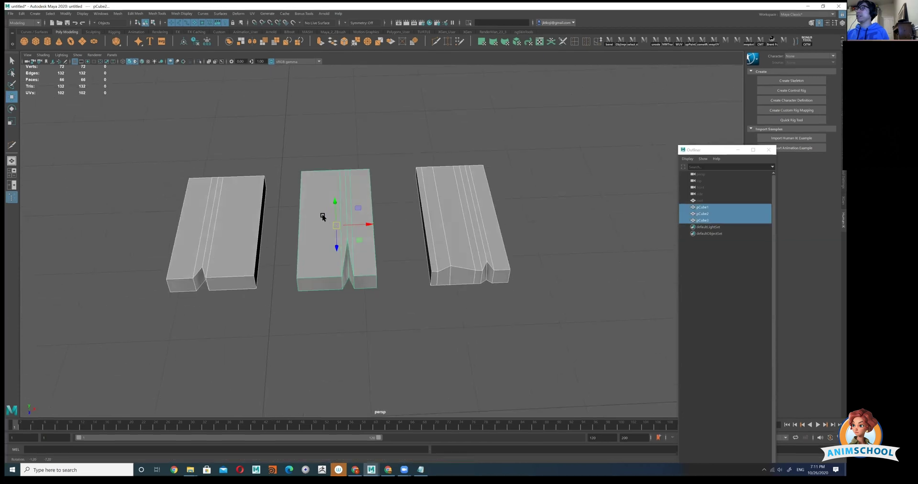
Examine the plank models from several angles, including the sculpted version beside the three simple ones.
alt+drag(322, 217, 343, 225)
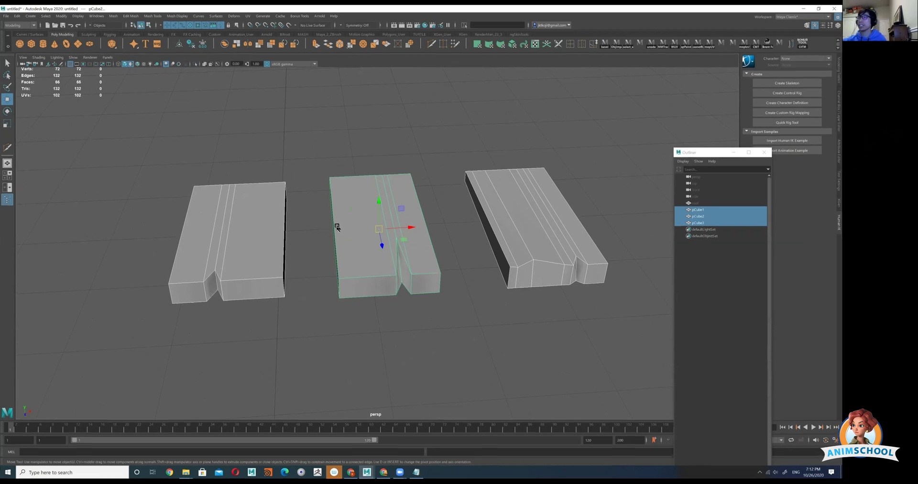
alt+right_drag(414, 227, 423, 234)
click(391, 276)
mouse_move(406, 234)
alt+mouse_down()
mouse_move(391, 277)
mouse_move(368, 246)
mouse_move(440, 250)
alt+mouse_up()
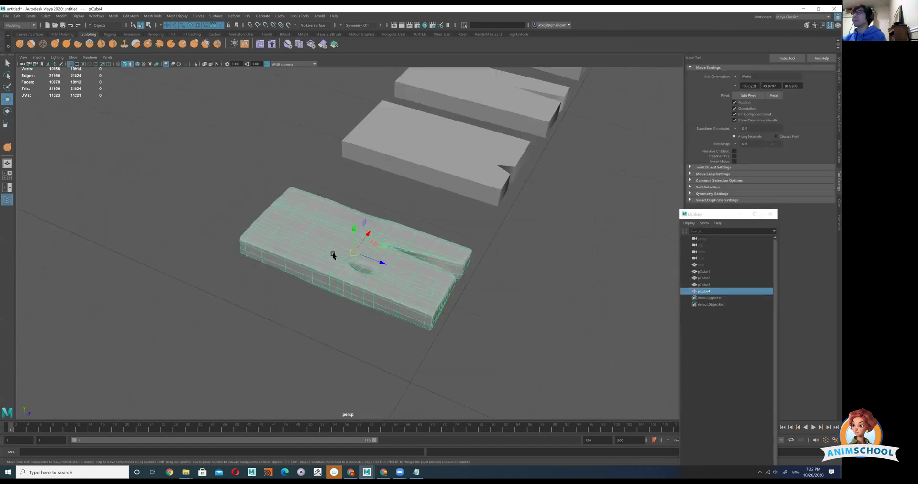
alt+right_drag(332, 256, 455, 258)
alt+drag(455, 259, 311, 248)
click(331, 197)
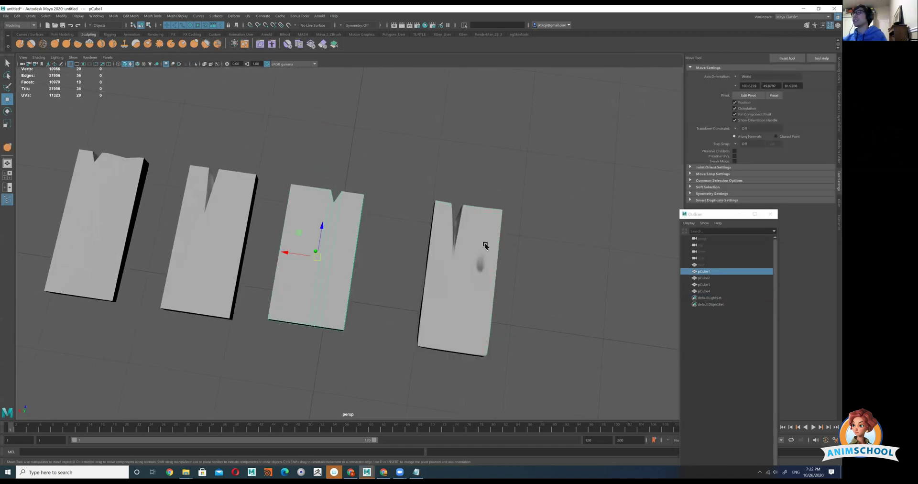
click(486, 244)
shift+click(317, 250)
alt+middle_drag(489, 249, 369, 221)
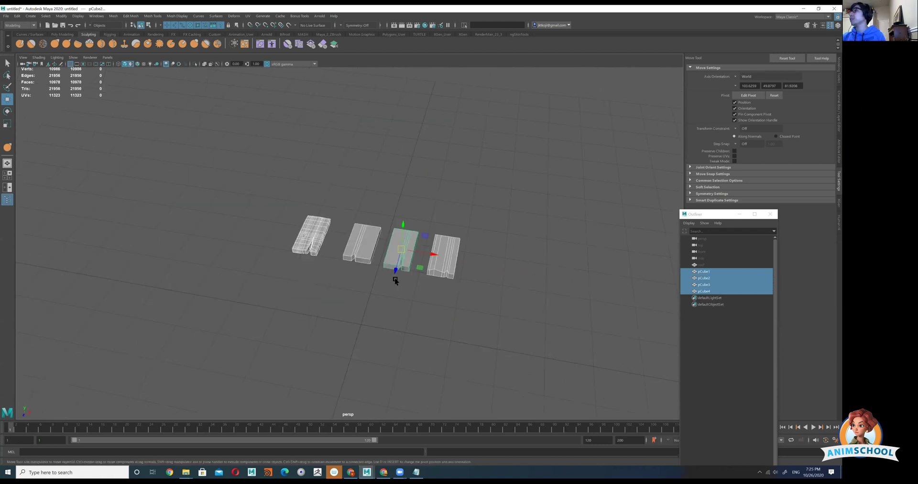
Move the four selected planks together onto the grid origin by editing their shared translation values.
alt+right_drag(396, 273, 419, 239)
key(space)
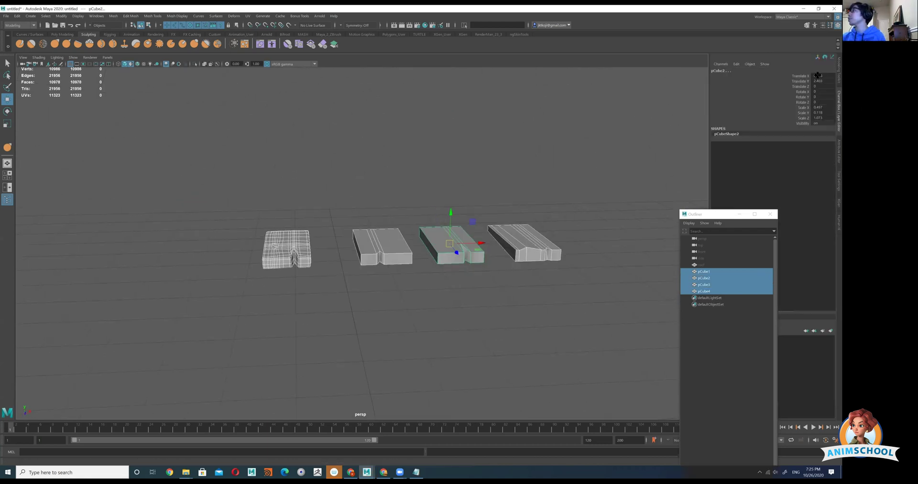
drag(817, 75, 817, 81)
alt+right_drag(388, 353, 372, 364)
text(0.786)
key(Return)
alt+middle_drag(372, 363, 353, 274)
alt+right_drag(353, 275, 385, 285)
alt+middle_drag(385, 285, 377, 234)
Freeze the four planks' transformations and adjust the height of the overlapping stack along Y.
key(space)
click(402, 237)
drag(404, 237, 427, 248)
alt+drag(306, 306, 355, 283)
drag(301, 319, 301, 191)
alt+drag(301, 192, 262, 157)
alt+right_drag(262, 158, 222, 83)
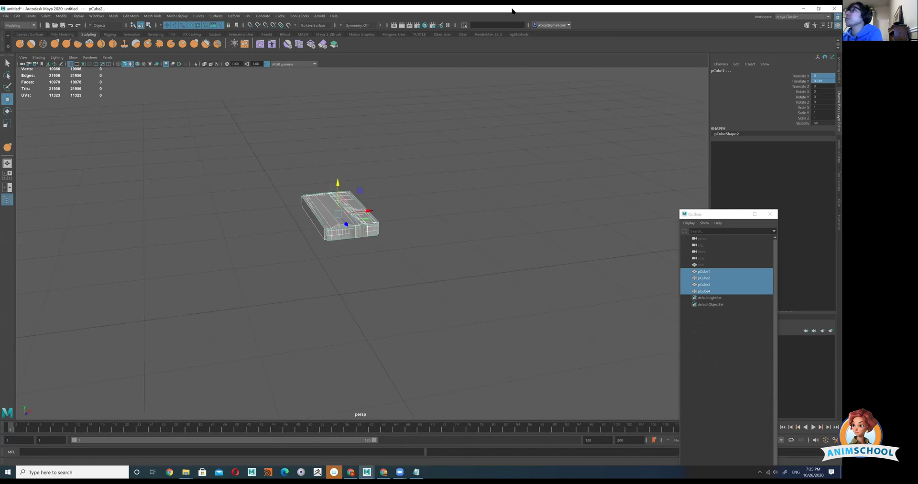
Bring up the MASH tool set while keeping the four planks selected.
click(303, 34)
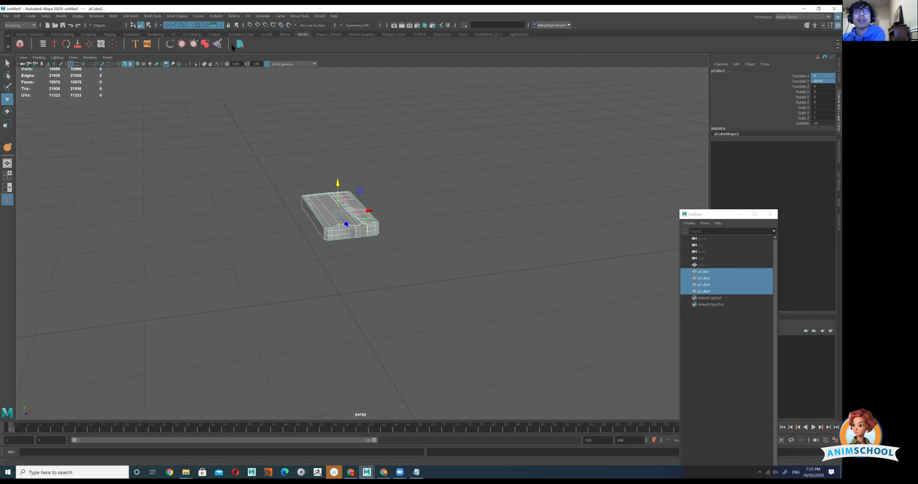
click(96, 16)
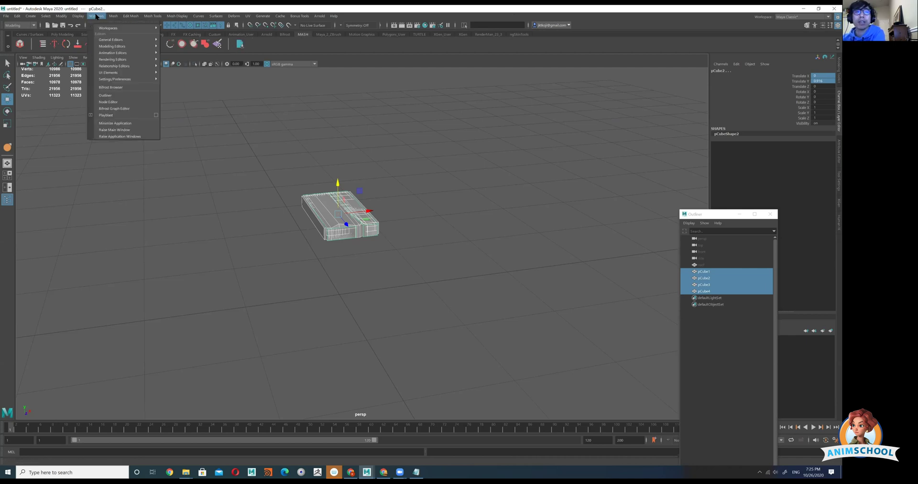
click(486, 269)
key(ctrl+z)
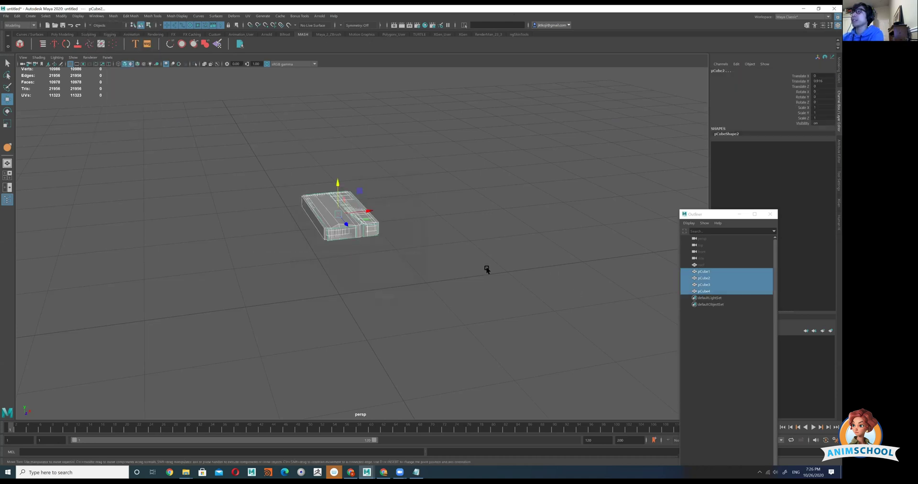
Rename the four planks tile_A, tile_B, tile_C and tile_D.
scroll(449, 240, up, 5)
alt+drag(389, 152, 439, 223)
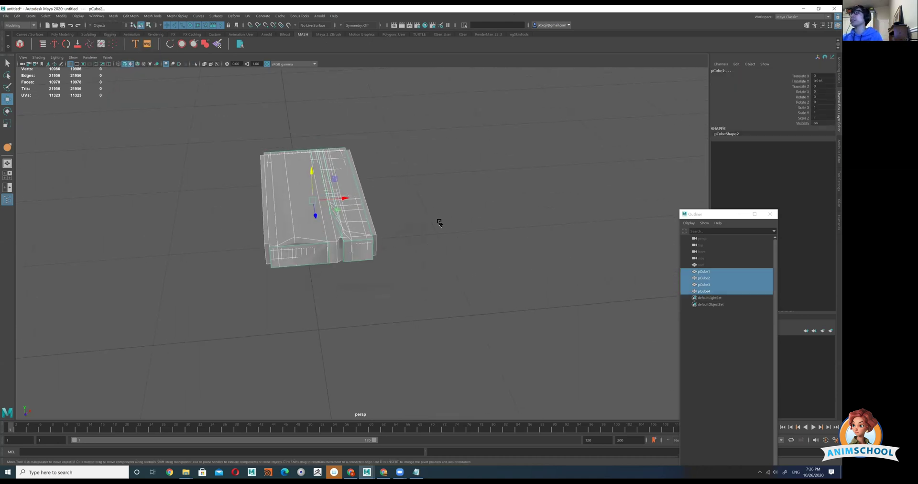
double_click(717, 272)
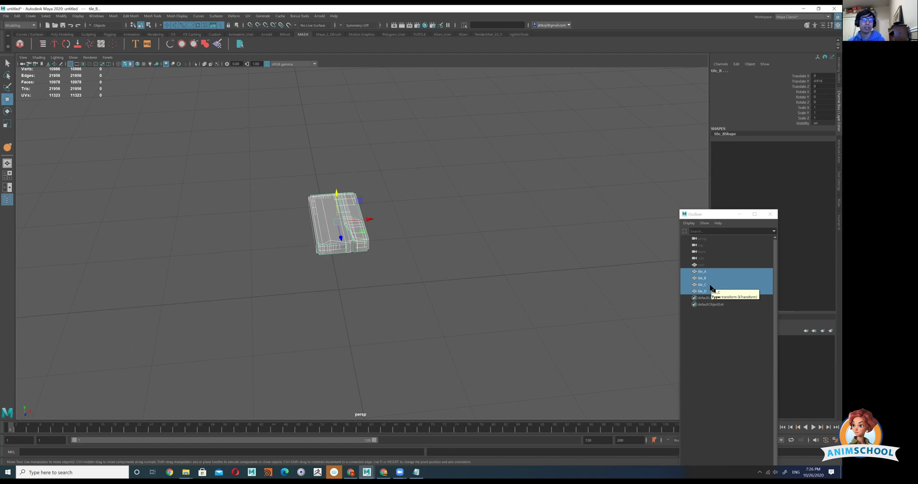
Create a MASH network from the four selected tiles.
alt+drag(223, 239, 258, 191)
alt+right_drag(258, 191, 215, 176)
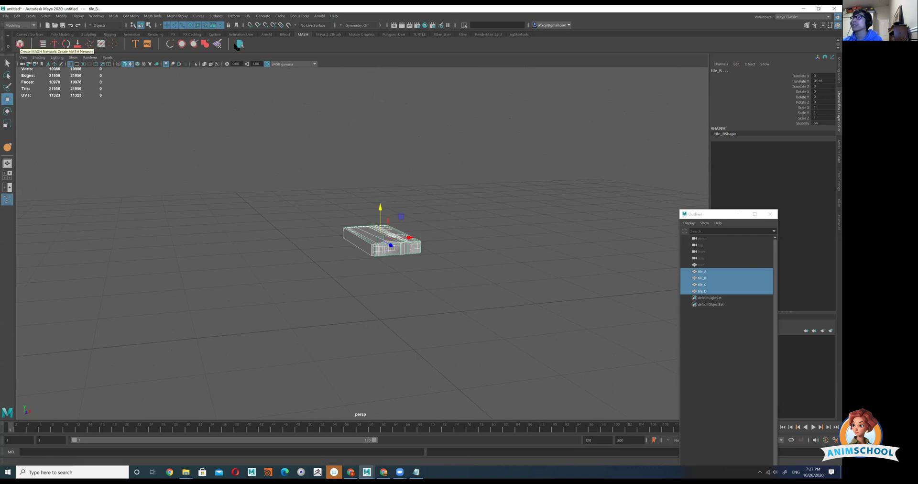
click(20, 44)
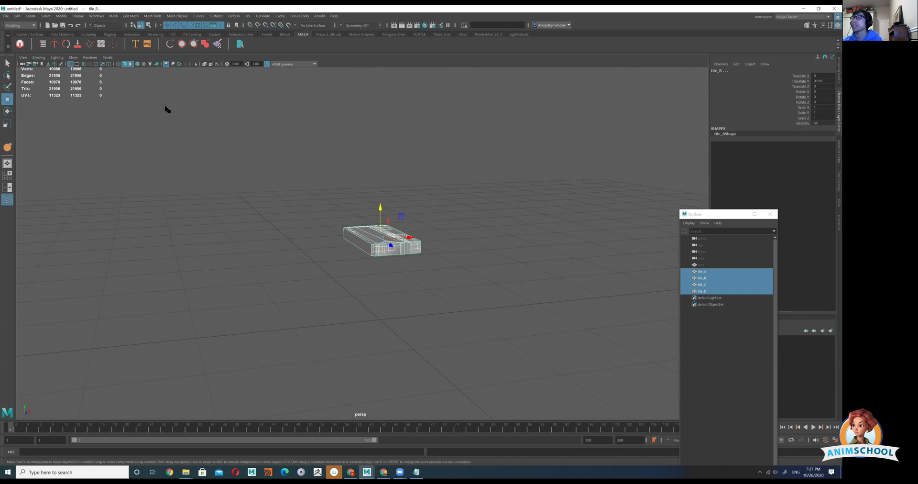
scroll(425, 325, down, 2)
alt+drag(420, 187, 373, 239)
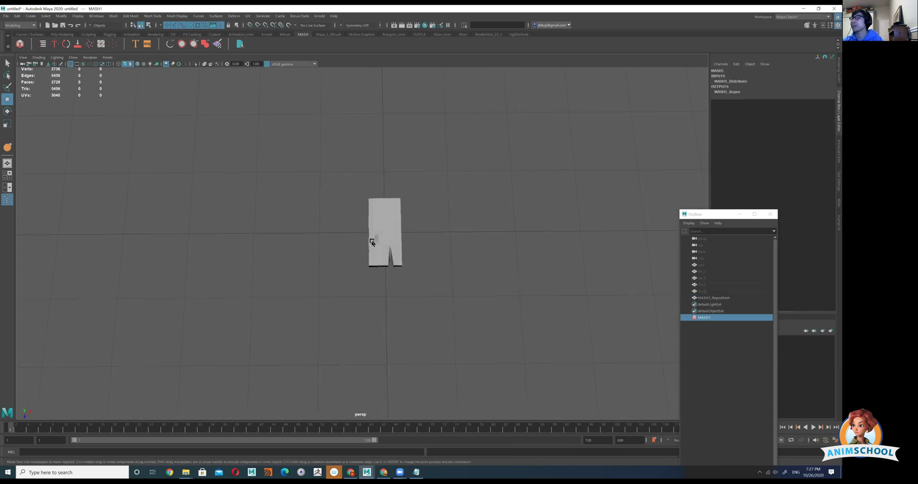
Select the generated MASH1_ReproMesh and examine how its copies are spaced along the row.
scroll(383, 234, up, 2)
click(393, 228)
scroll(404, 240, up, 2)
alt+middle_drag(414, 250, 336, 256)
alt+drag(336, 257, 250, 231)
alt+right_drag(250, 231, 467, 213)
alt+middle_drag(467, 213, 622, 169)
alt+right_drag(622, 169, 507, 177)
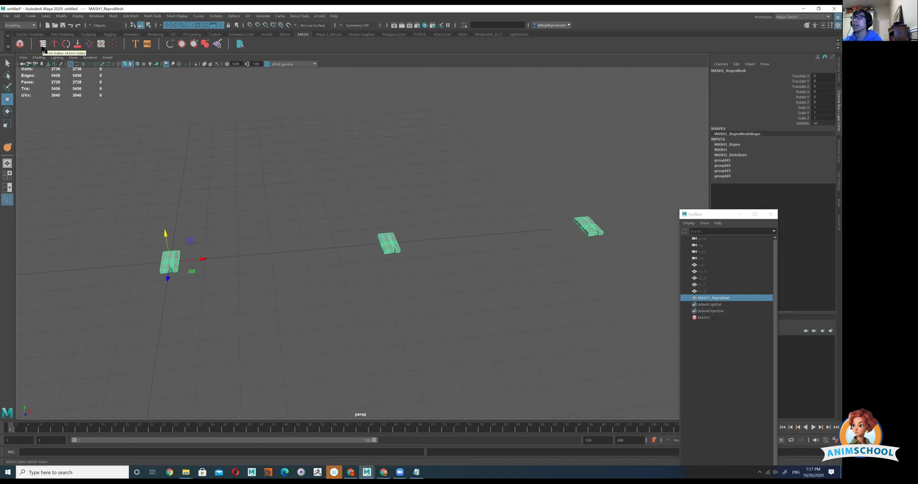
Open the MASH Editor, show the MASH1_Distribute settings and move the Outliner clear of them.
click(43, 45)
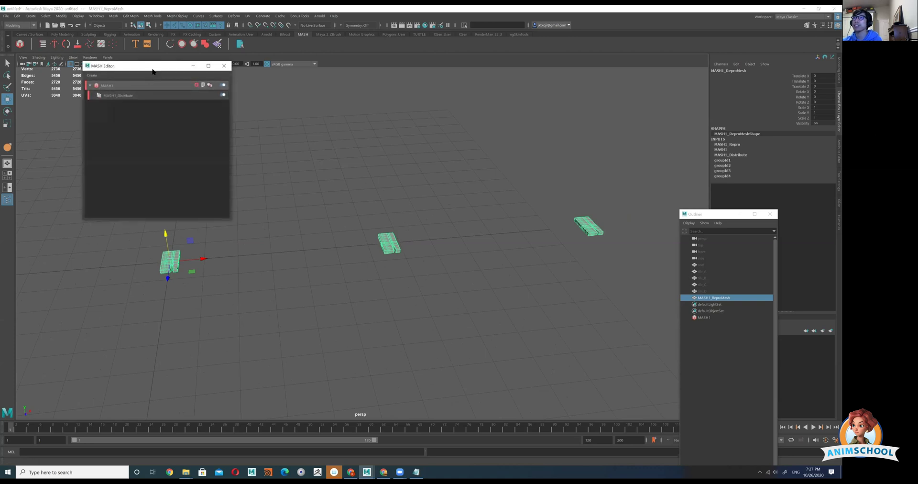
drag(152, 71, 130, 232)
alt+middle_drag(277, 211, 402, 202)
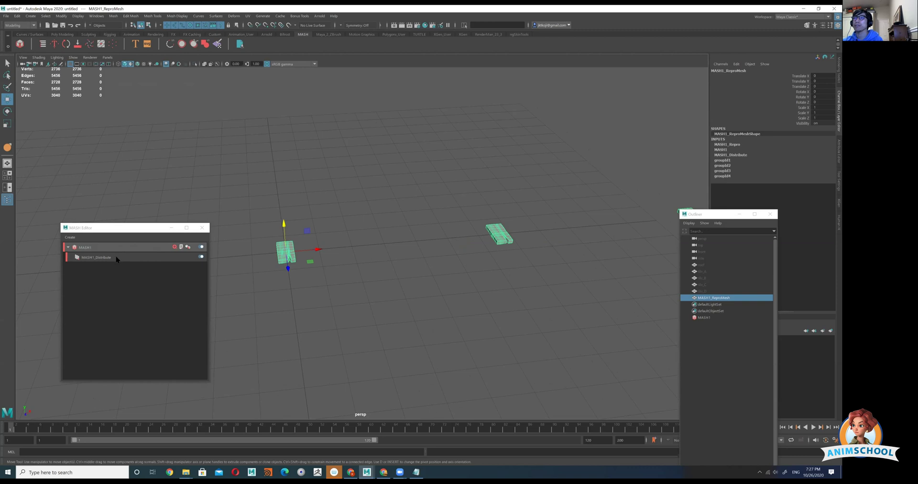
double_click(115, 252)
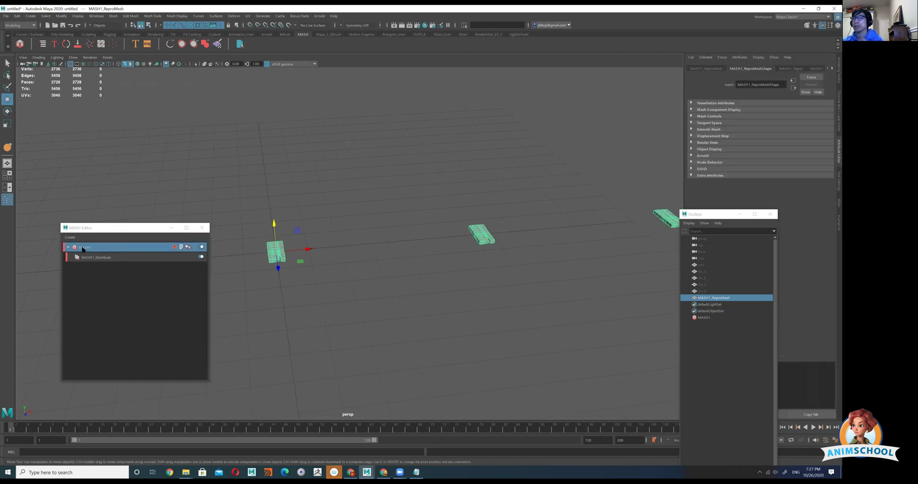
click(67, 248)
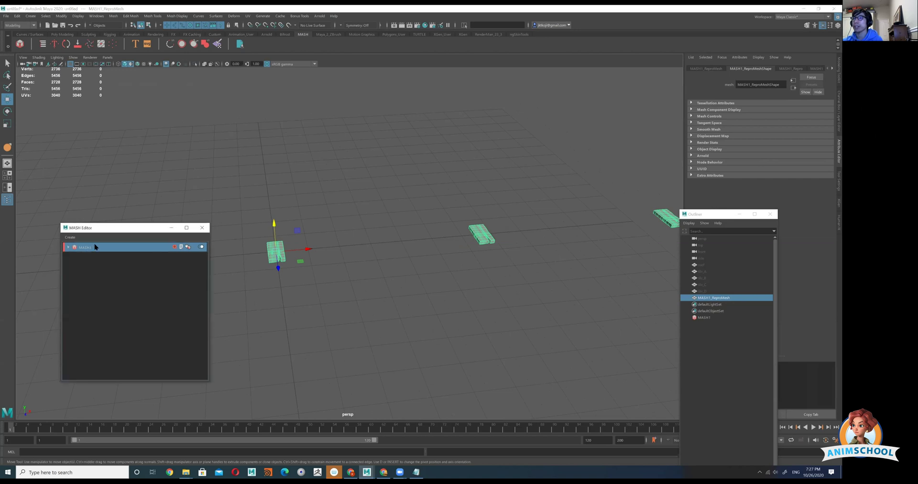
click(68, 247)
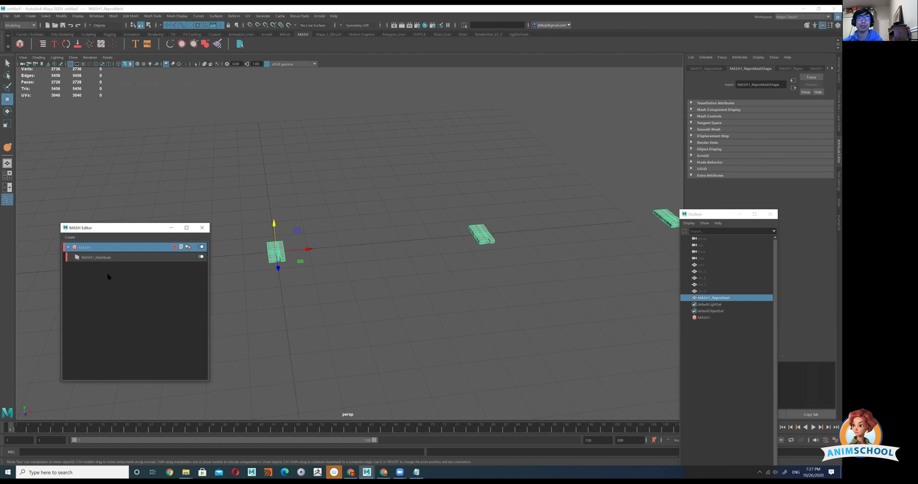
click(92, 258)
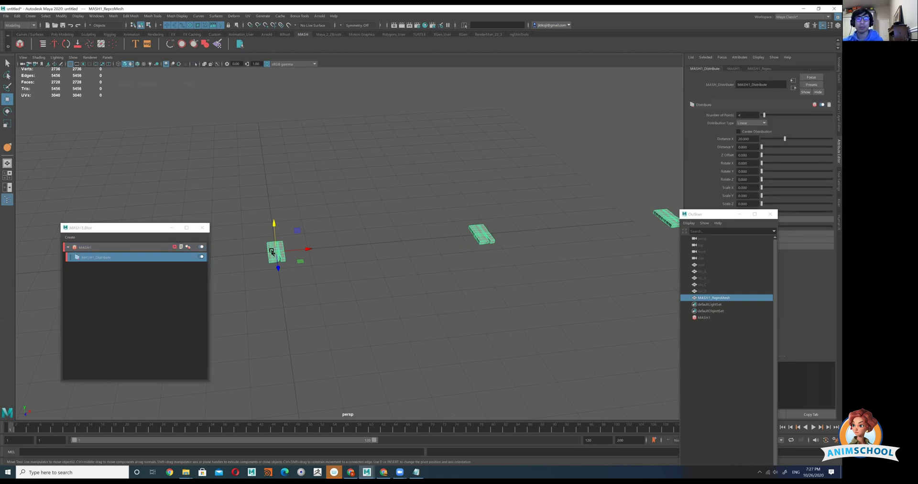
drag(724, 218, 731, 336)
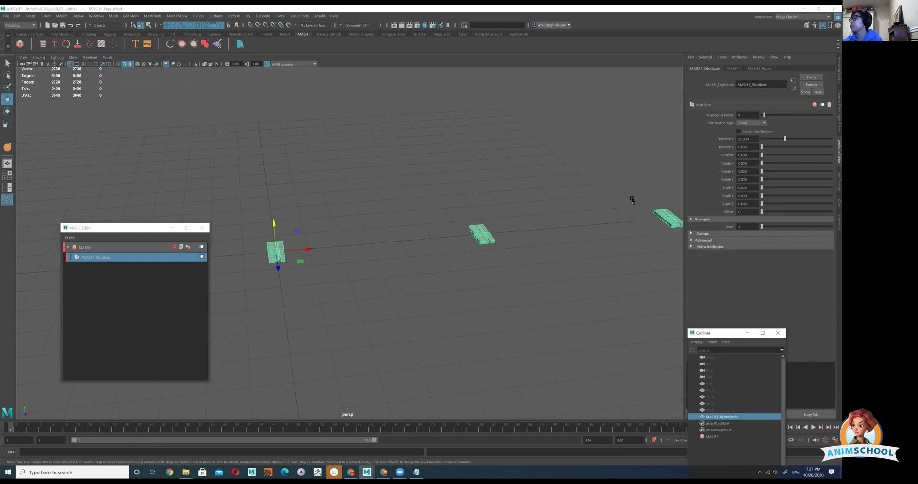
Raise the Distribute node's Number of Points to 39.
scroll(526, 201, down, 5)
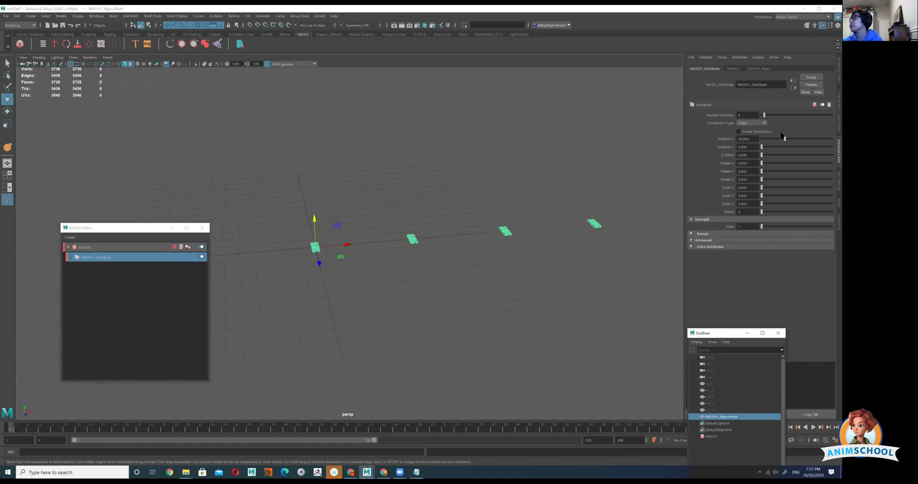
scroll(643, 190, down, 3)
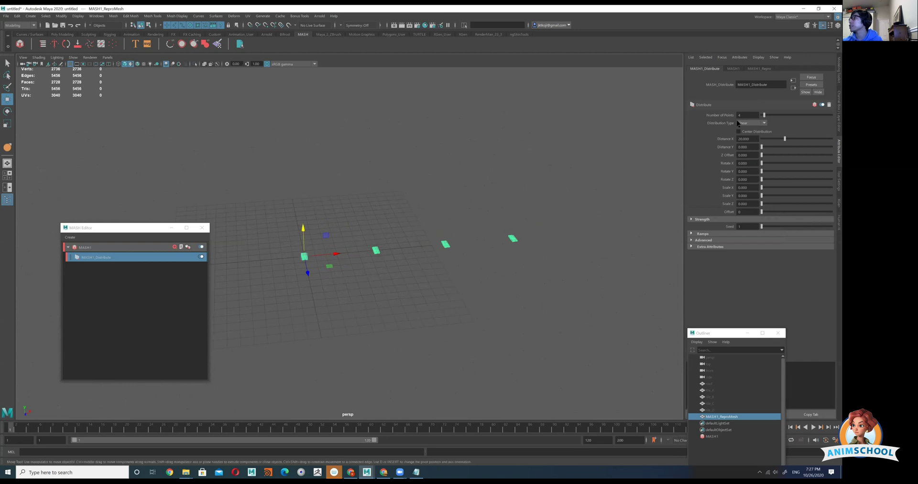
drag(766, 115, 793, 115)
scroll(469, 199, up, 5)
mouse_move(459, 197)
alt+mouse_down()
mouse_move(487, 190)
mouse_move(479, 205)
mouse_move(451, 195)
alt+mouse_up()
mouse_move(792, 116)
mouse_down()
mouse_move(776, 116)
mouse_move(789, 117)
mouse_up()
alt+drag(483, 205, 449, 204)
Try a different Distance X for the linear distribution and undo the change.
scroll(560, 237, down, 4)
mouse_move(773, 139)
mouse_down()
mouse_move(765, 138)
mouse_move(796, 135)
mouse_move(764, 145)
mouse_move(779, 146)
mouse_up()
key(ctrl+z)
alt+drag(451, 235, 459, 205)
alt+middle_drag(459, 205, 477, 226)
key(ctrl+z)
Try increasing the Z Offset of the tile distribution and undo it.
drag(762, 154, 780, 155)
alt+drag(524, 192, 581, 198)
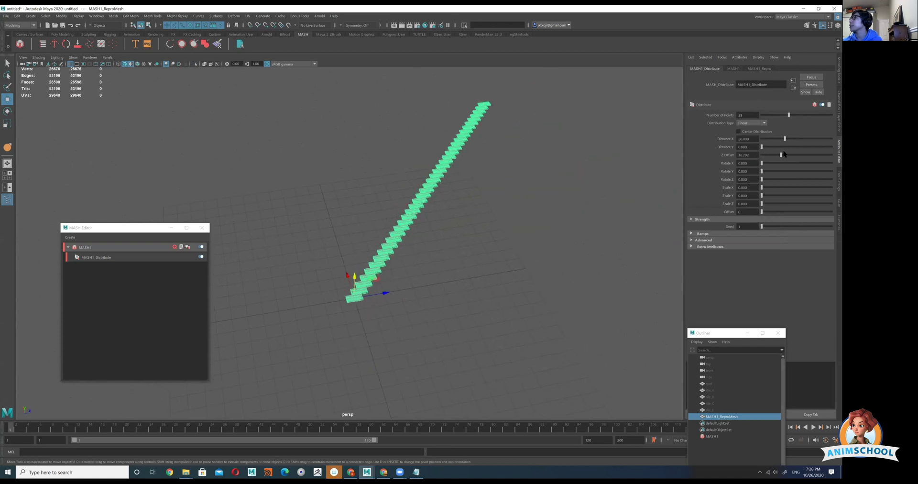
drag(781, 155, 831, 163)
key(ctrl+z)
key(ctrl+z)
alt+drag(455, 233, 425, 220)
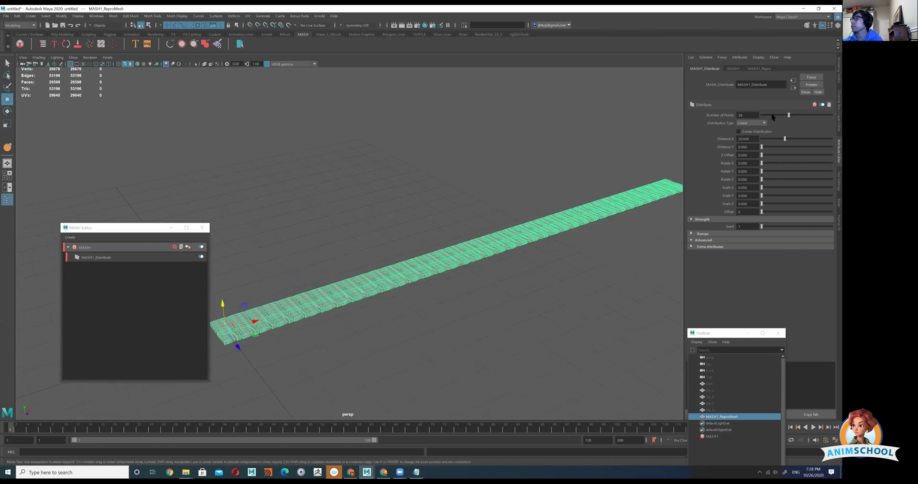
Set Number of Points to 13 and shorten Distance X so the tiles sit side by side in one row.
drag(789, 115, 769, 139)
alt+drag(498, 254, 373, 258)
alt+right_drag(373, 258, 421, 261)
drag(119, 230, 44, 242)
alt+right_drag(282, 230, 254, 228)
alt+middle_drag(254, 228, 346, 230)
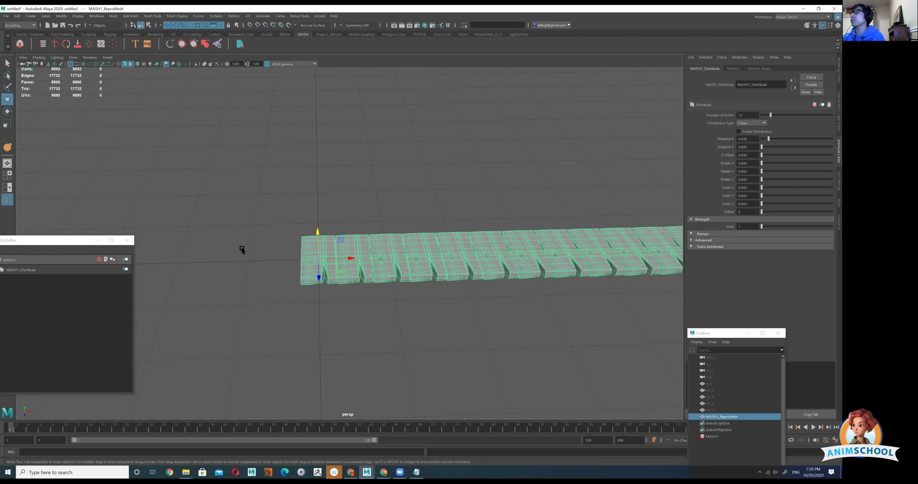
alt+right_drag(242, 250, 277, 249)
alt+middle_drag(277, 249, 209, 254)
drag(63, 241, 111, 238)
alt+right_drag(526, 273, 455, 269)
alt+right_drag(292, 271, 330, 271)
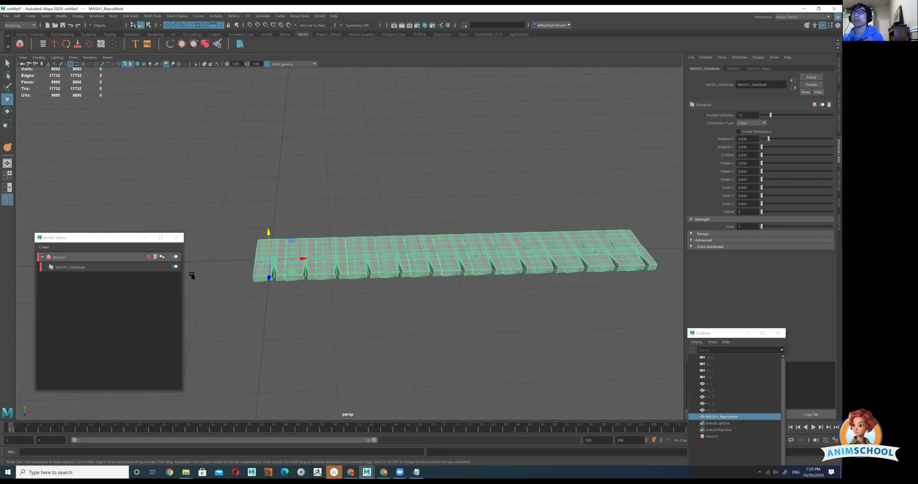
Add an ID node to the MASH1 network to vary which tile each point uses.
click(91, 267)
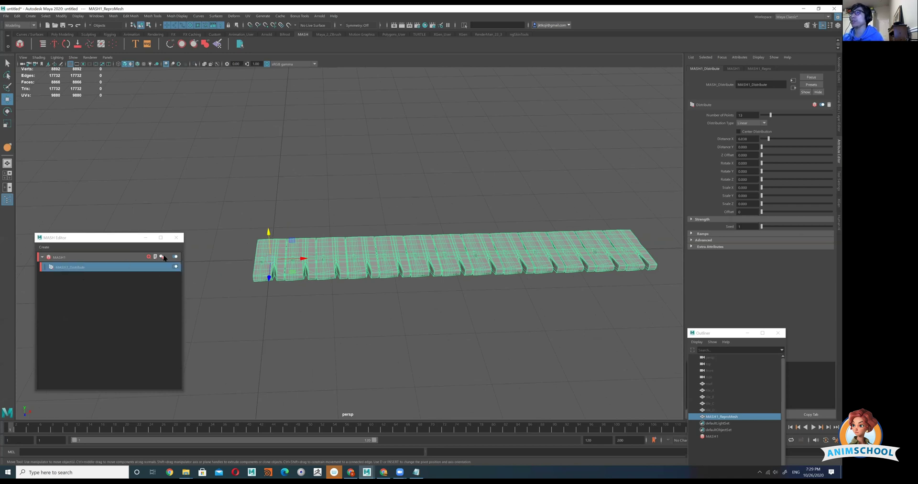
click(132, 259)
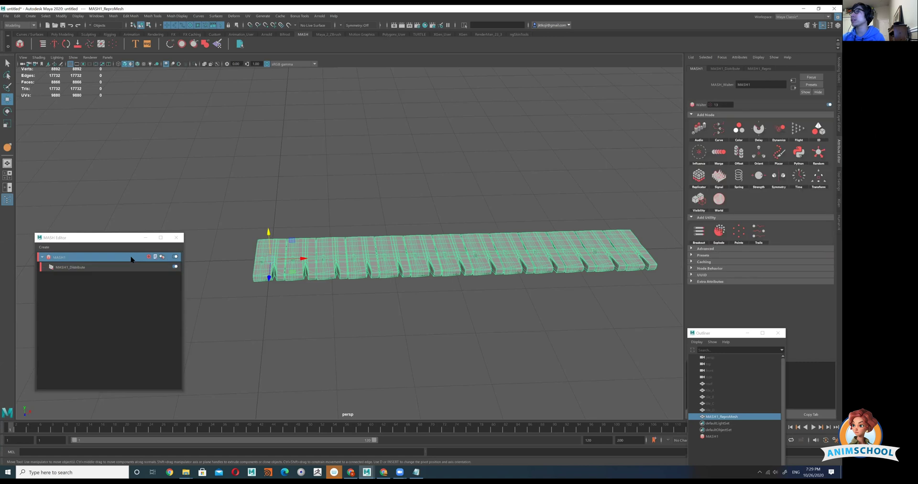
double_click(106, 259)
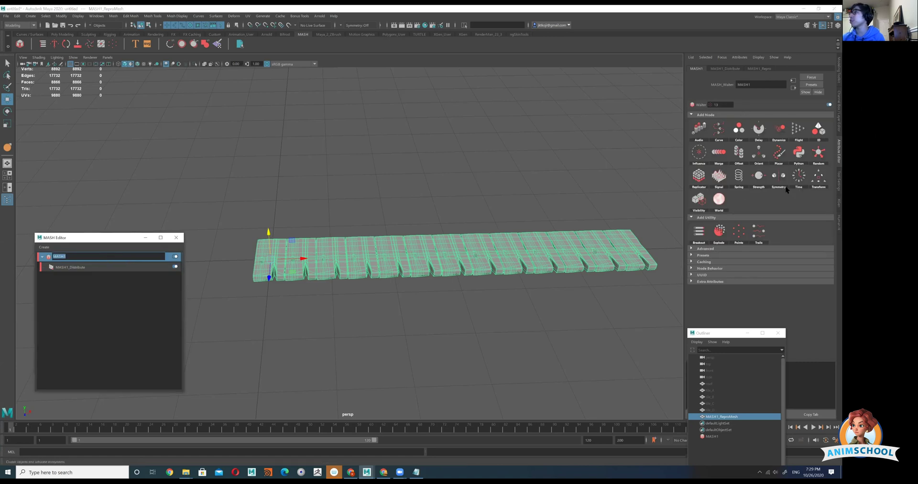
alt+middle_drag(512, 173, 491, 179)
alt+right_drag(490, 179, 481, 178)
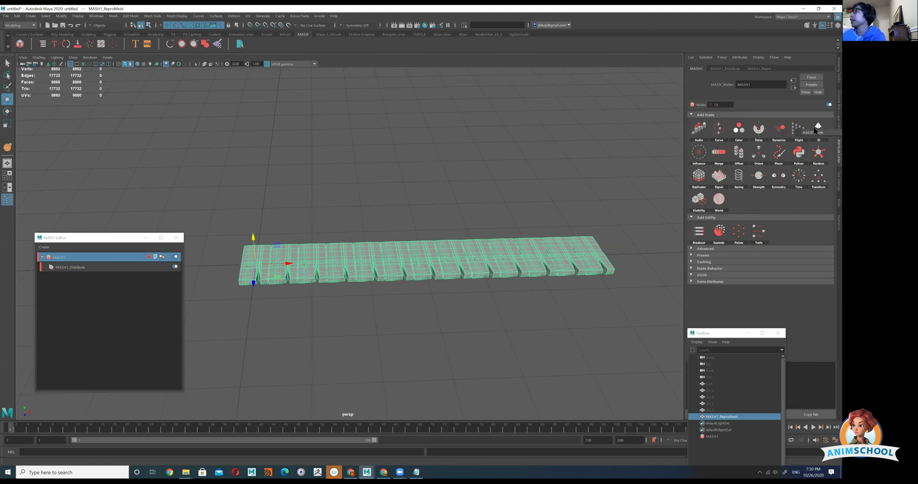
click(814, 131)
click(814, 133)
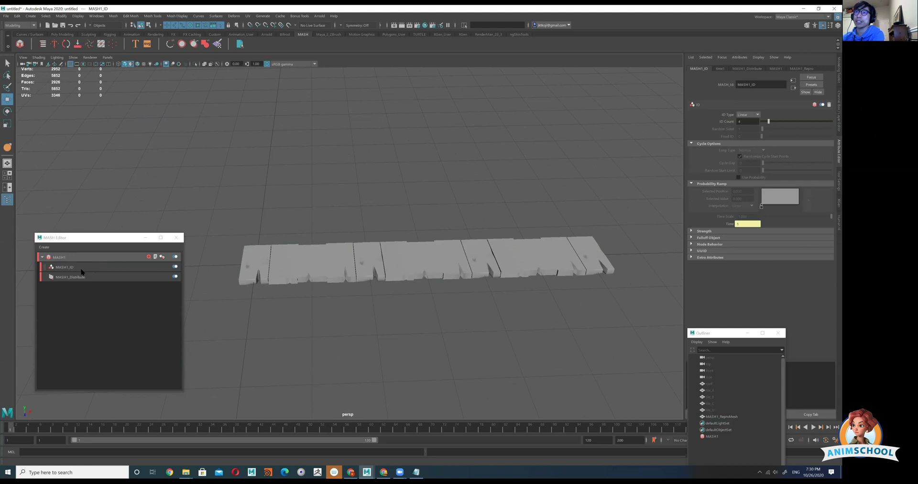
Select the tile row's mesh and examine how the different plank variants are mixed along it.
click(81, 270)
drag(256, 188, 638, 323)
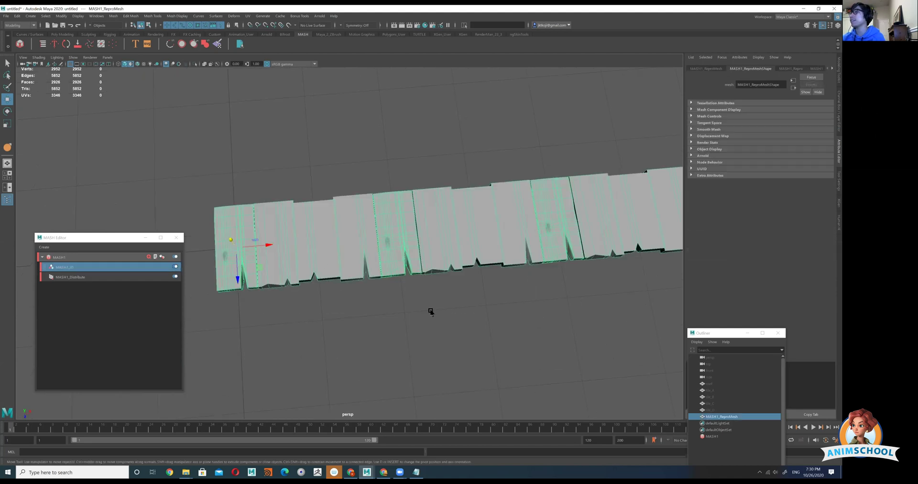
alt+drag(430, 311, 430, 305)
alt+middle_drag(335, 293, 411, 279)
alt+middle_drag(498, 286, 395, 310)
scroll(512, 300, down, 3)
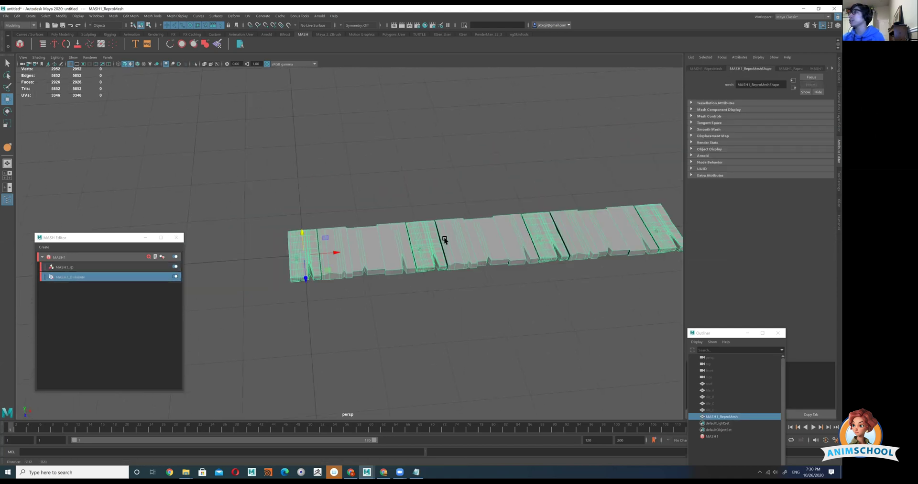
Set the MASH1_ID node's ID Type to Random so the plank variants are shuffled along the row.
alt+drag(444, 240, 207, 245)
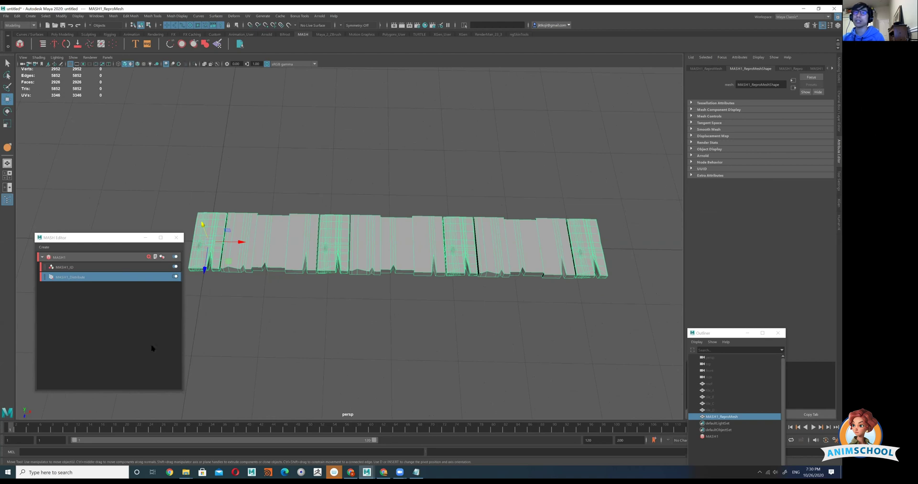
click(65, 267)
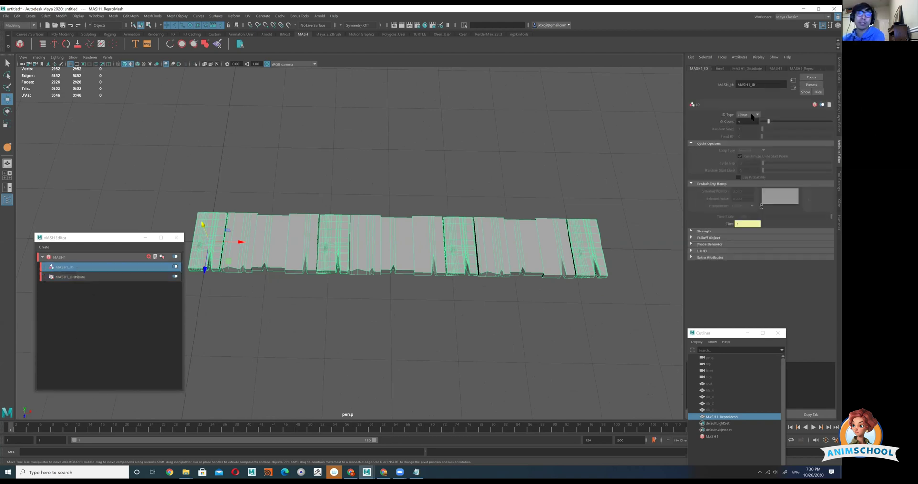
click(751, 115)
click(744, 128)
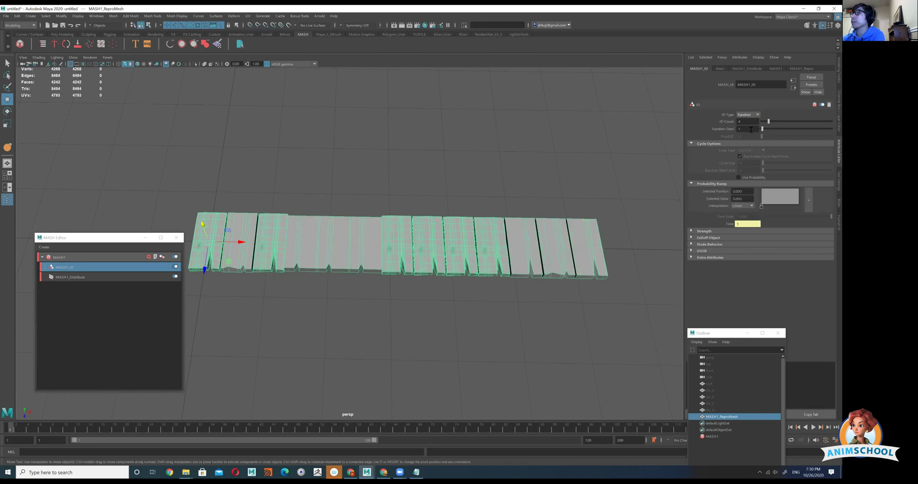
Try other ID Type options for the tile row, including Fixed.
click(749, 116)
click(749, 135)
click(748, 116)
click(745, 142)
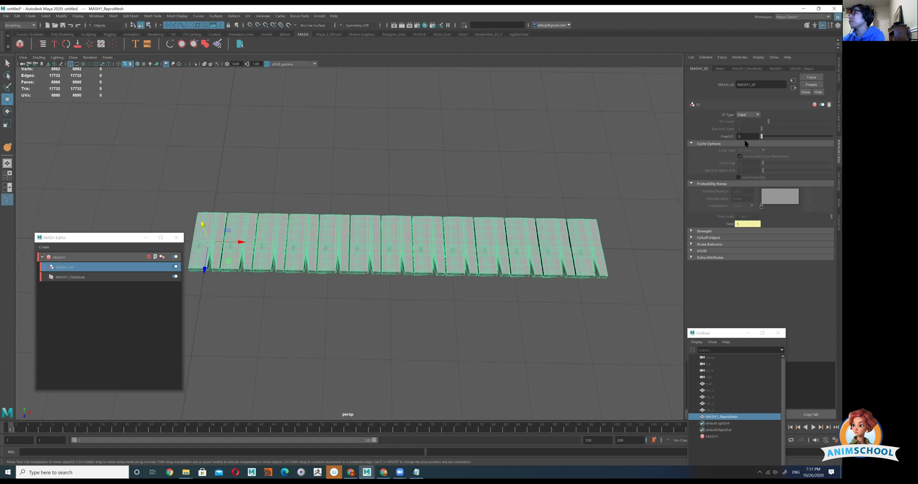
Return the ID Type to Random and raise the Random Seed to get a different mix of planks.
click(748, 117)
click(746, 129)
drag(762, 129, 763, 129)
alt+drag(530, 190, 539, 194)
alt+middle_drag(392, 238, 436, 229)
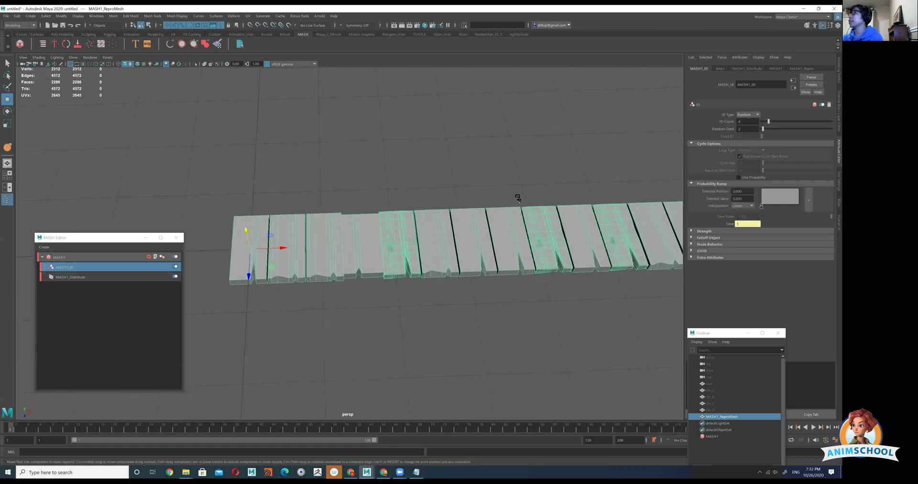
alt+right_drag(437, 230, 287, 271)
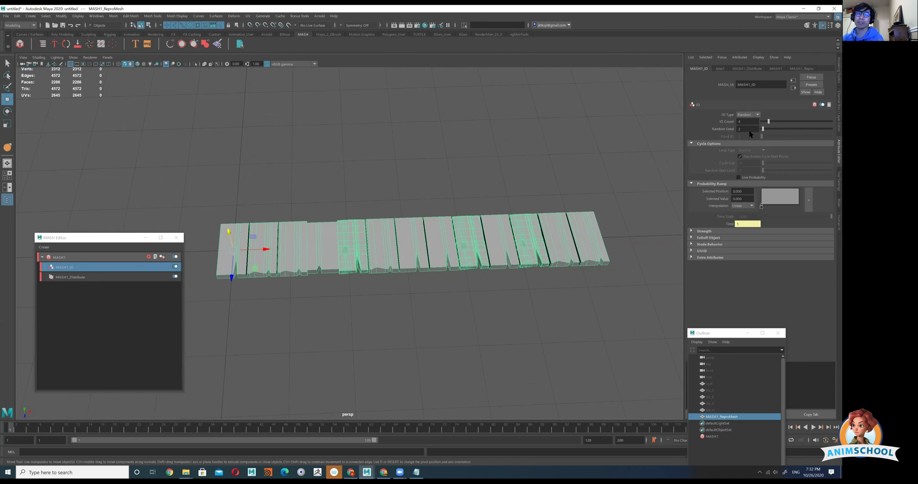
drag(764, 131, 777, 131)
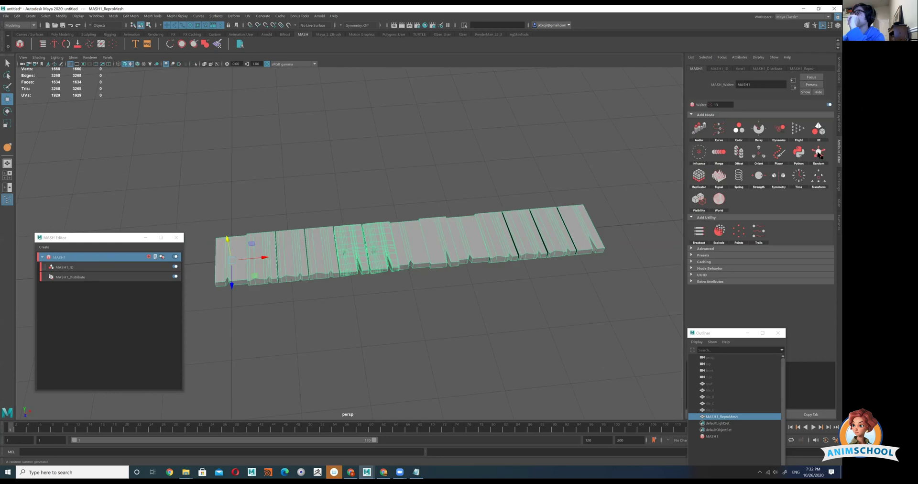
Add a Random node to the MASH1 network and examine the scattered tiles from several angles.
click(817, 152)
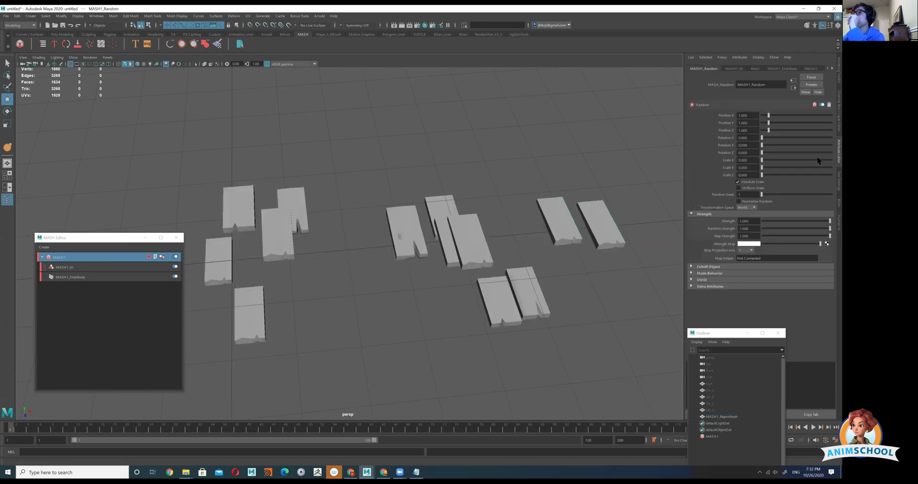
alt+drag(496, 228, 357, 230)
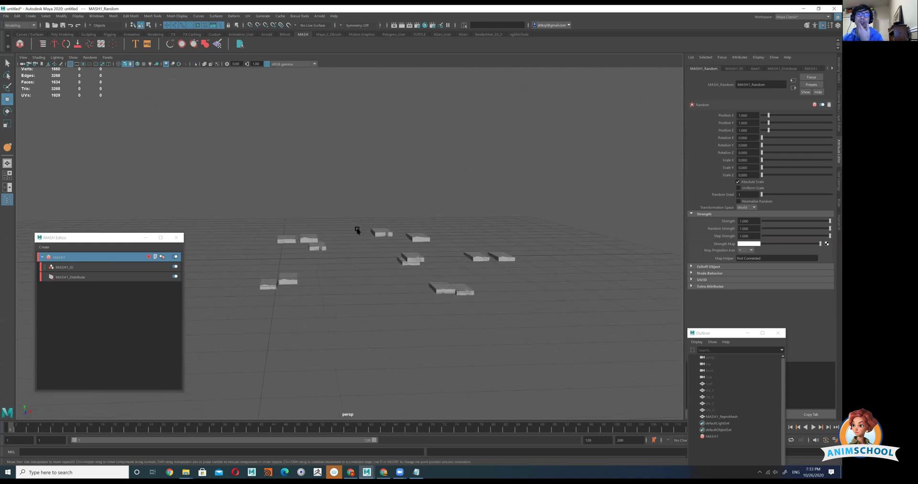
key(f)
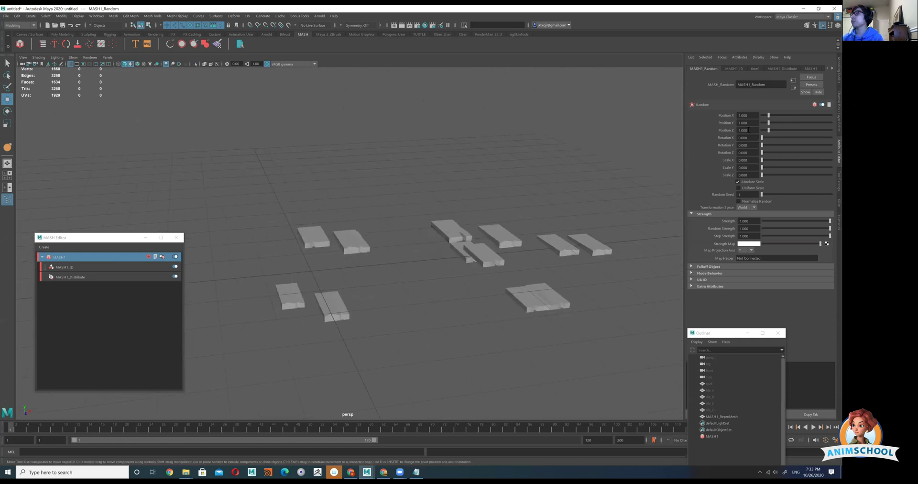
alt+drag(411, 235, 351, 272)
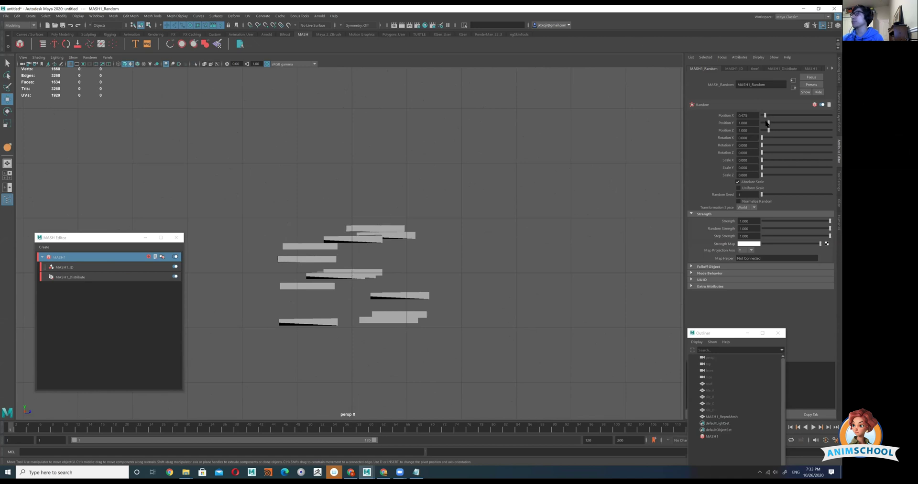
Try smaller random Position X, Y and Z amounts on the tiles, including 0.1 for Position X.
drag(767, 123, 763, 131)
alt+drag(364, 292, 662, 199)
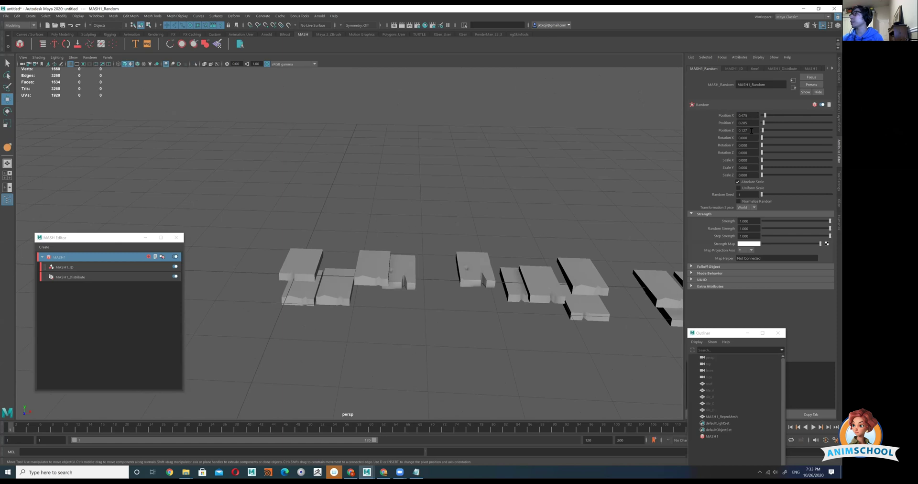
double_click(748, 130)
alt+drag(401, 290, 423, 282)
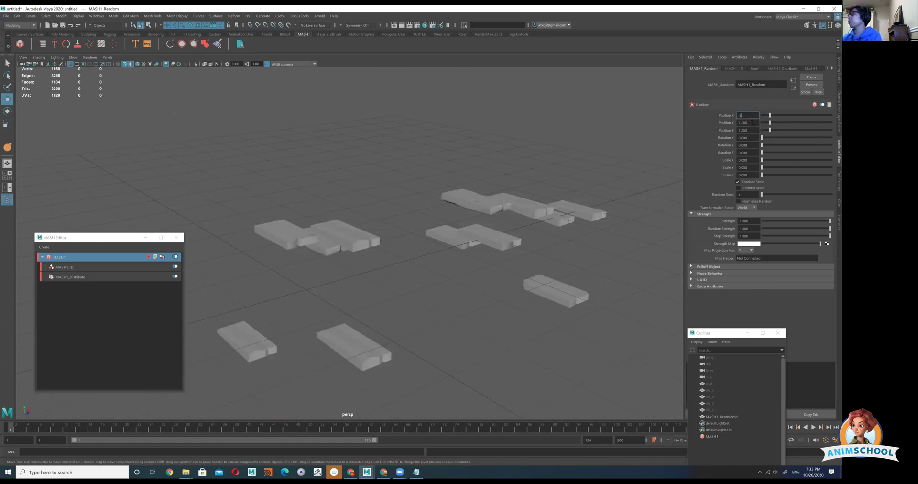
drag(753, 123, 733, 125)
text(1)
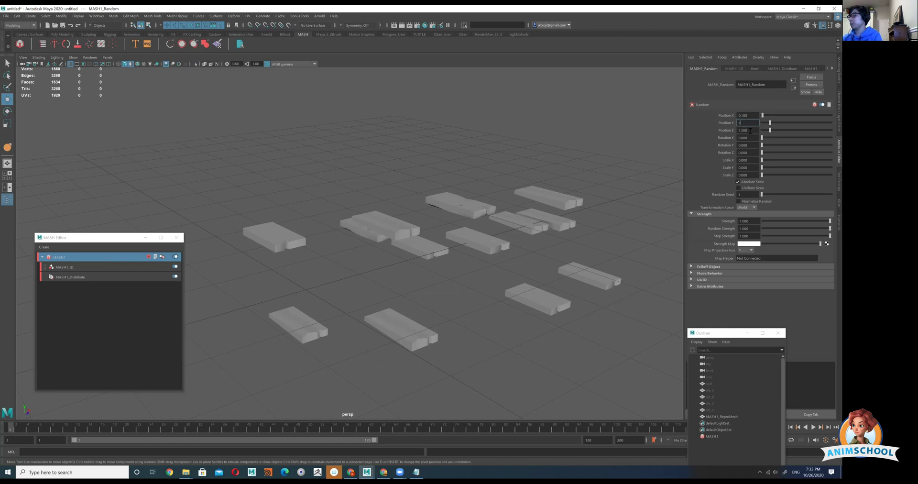
key(Tab)
key(Return)
Set the Random node's Position X, Y and Z to 0.01 and check the tiles' slight offsets up close.
alt+drag(415, 249, 531, 215)
drag(753, 115, 722, 117)
text(.01)
key(Return)
alt+drag(531, 258, 423, 263)
alt+right_drag(422, 263, 534, 229)
scroll(534, 230, down, 5)
mouse_move(534, 229)
alt+mouse_down()
mouse_move(557, 219)
mouse_move(518, 232)
alt+mouse_up()
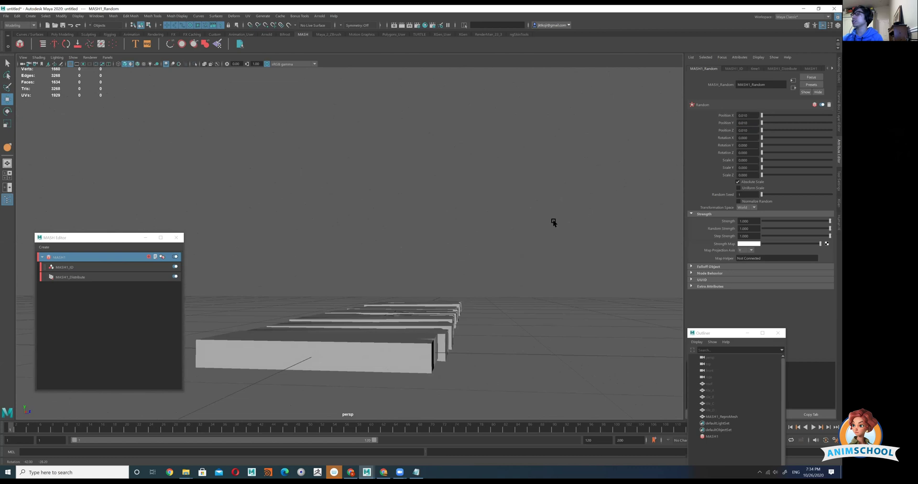
scroll(519, 232, down, 4)
alt+middle_drag(622, 181, 602, 185)
scroll(602, 187, down, 1)
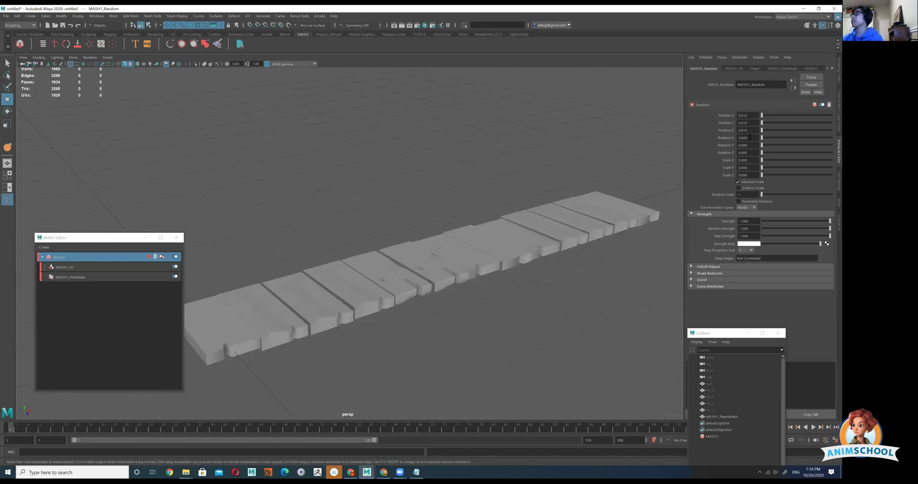
Give the tiles a slight random rotation on X, Y and Z and try a lower Random Strength.
drag(763, 137, 753, 152)
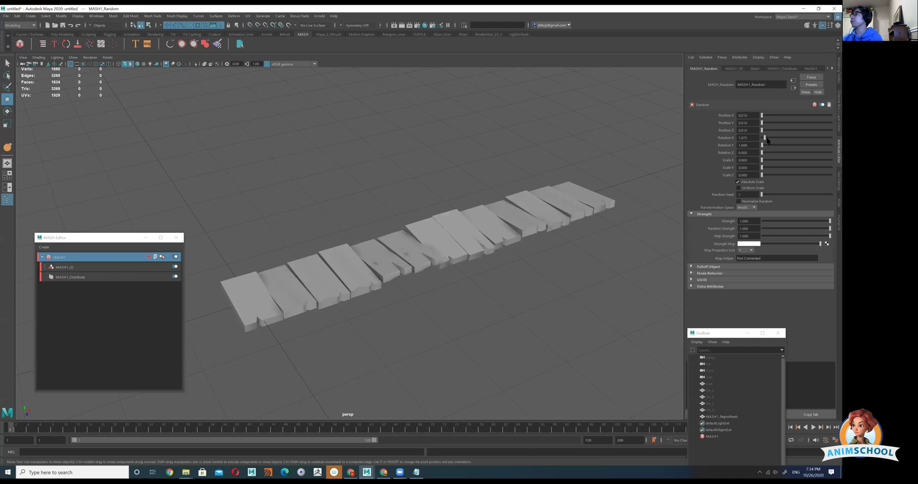
key(ctrl+z)
alt+drag(513, 196, 425, 246)
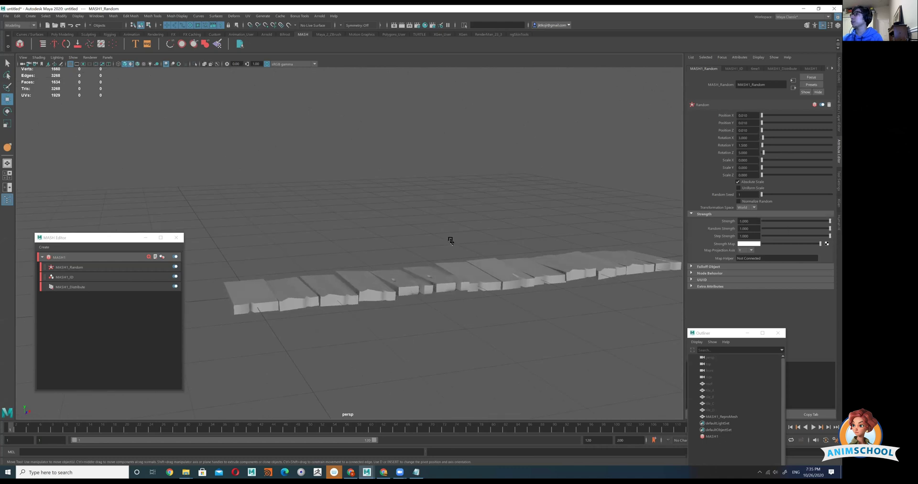
alt+drag(451, 241, 409, 306)
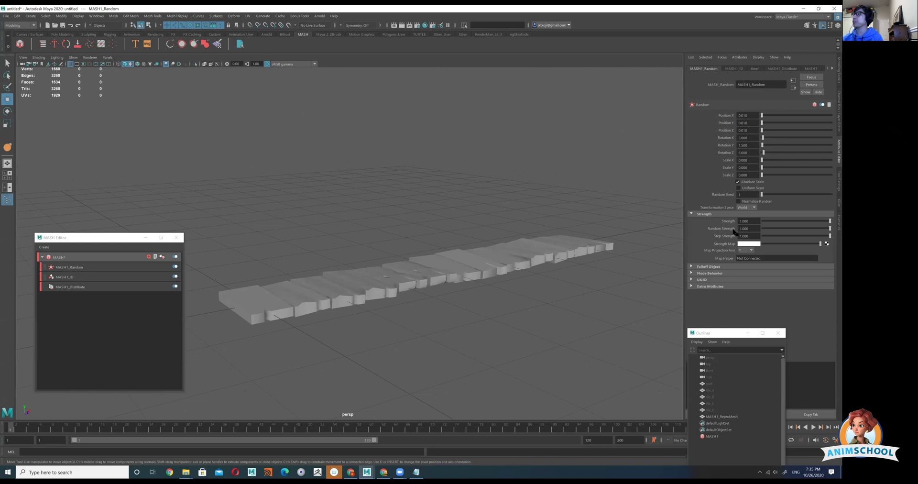
drag(830, 229, 780, 229)
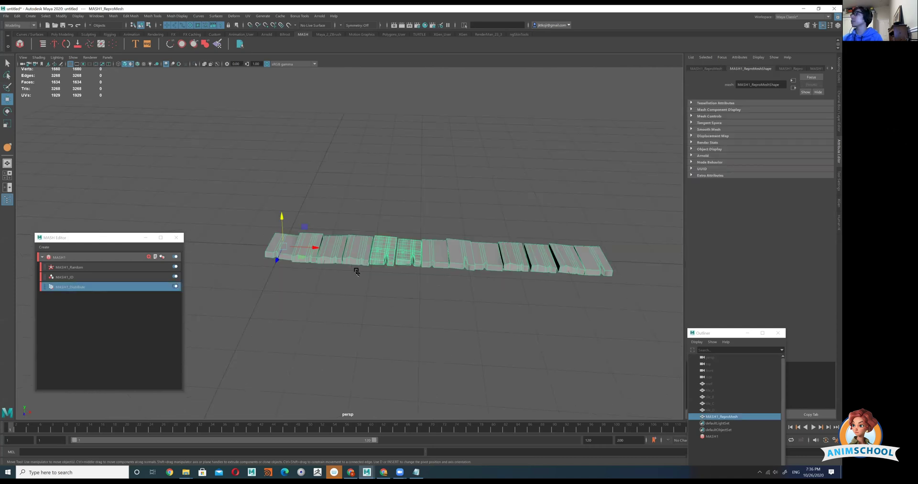
Isolate the tile row and add a Transform node to the MASH1 network.
alt+drag(356, 270, 510, 271)
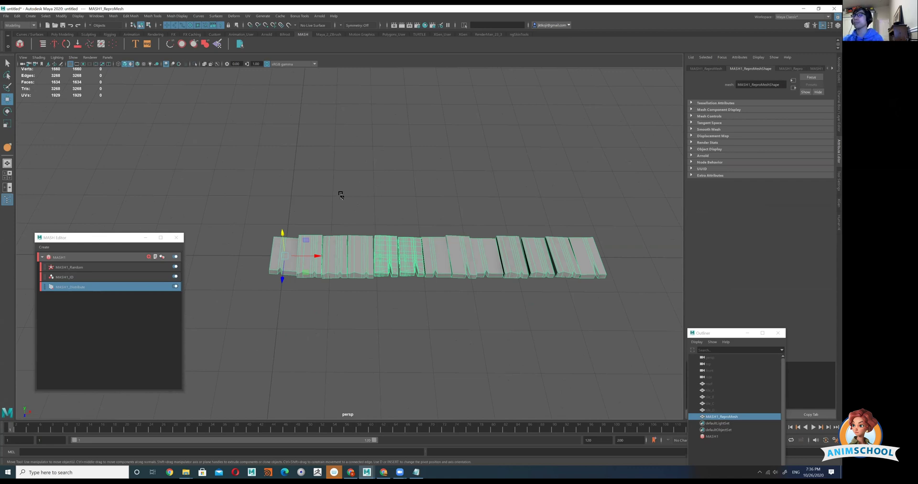
click(96, 285)
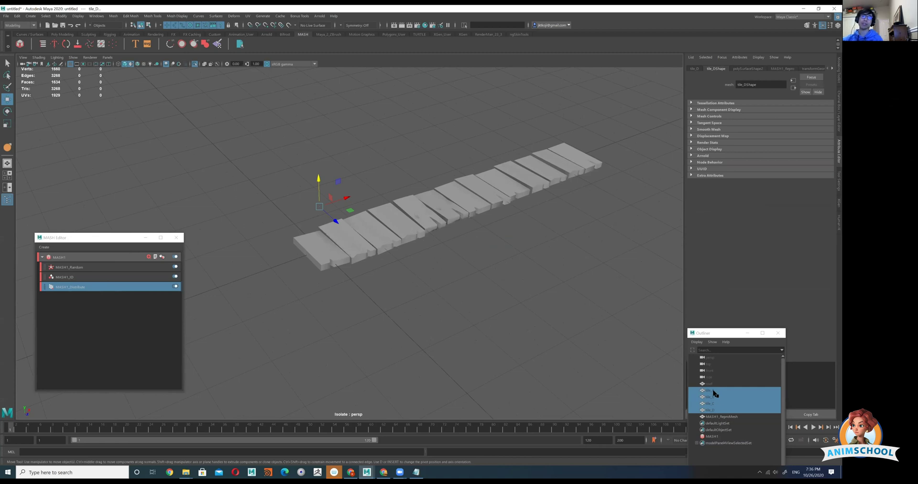
click(359, 243)
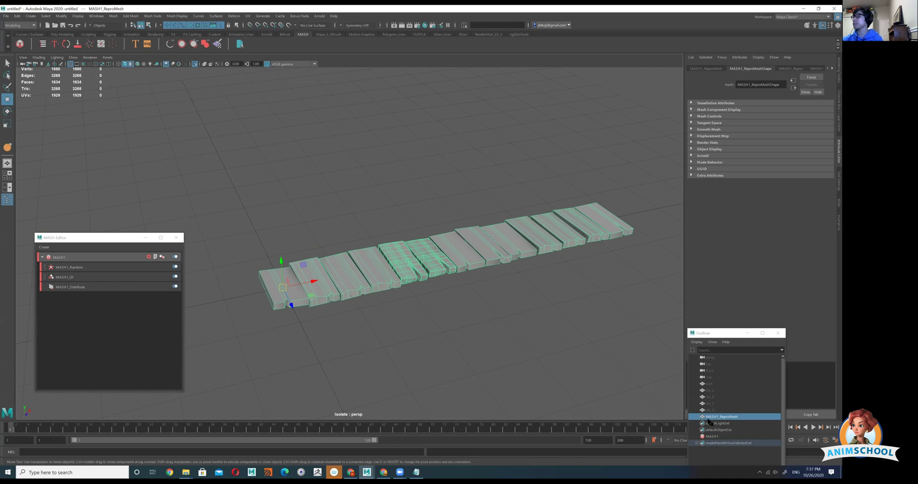
click(77, 286)
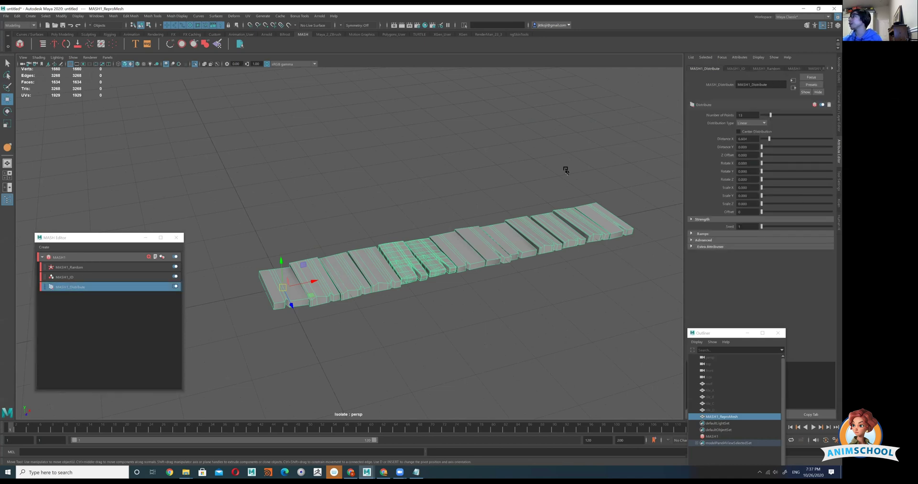
click(129, 258)
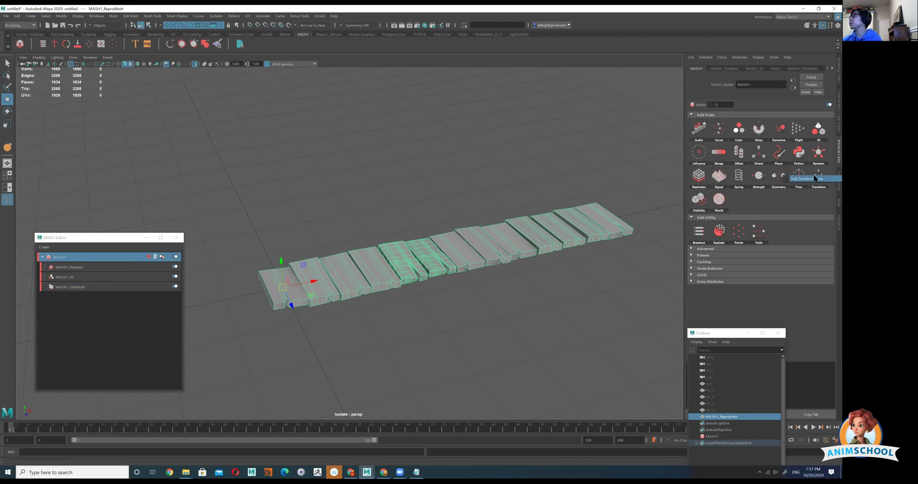
click(819, 177)
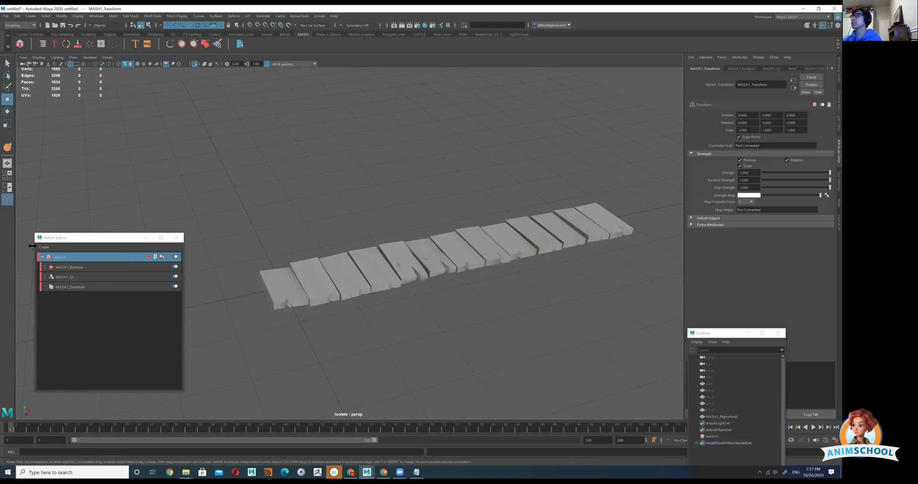
Try moving the whole tile row with the Transform node's X Position at 10 and 5, and undo both changes.
click(746, 116)
text(10)
key(Return)
scroll(522, 220, down, 3)
alt+middle_drag(553, 236, 453, 261)
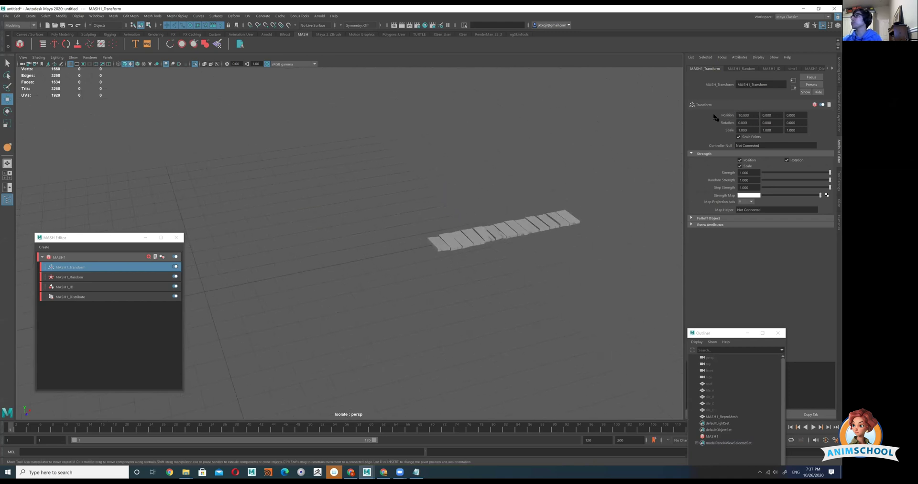
drag(753, 115, 722, 119)
text(5)
key(Return)
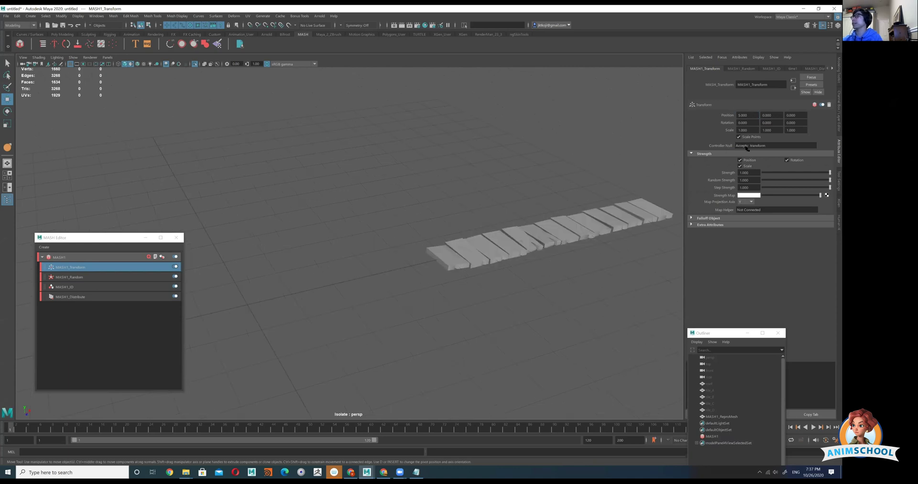
key(ctrl+z)
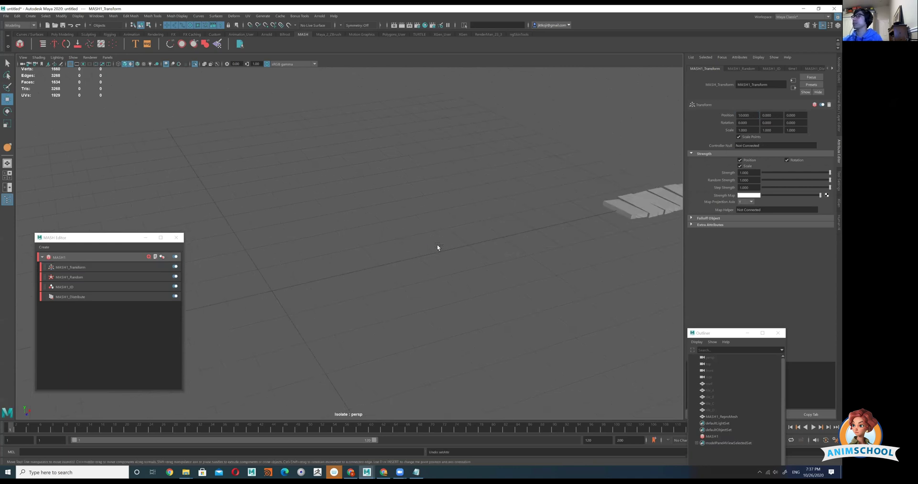
key(ctrl+z)
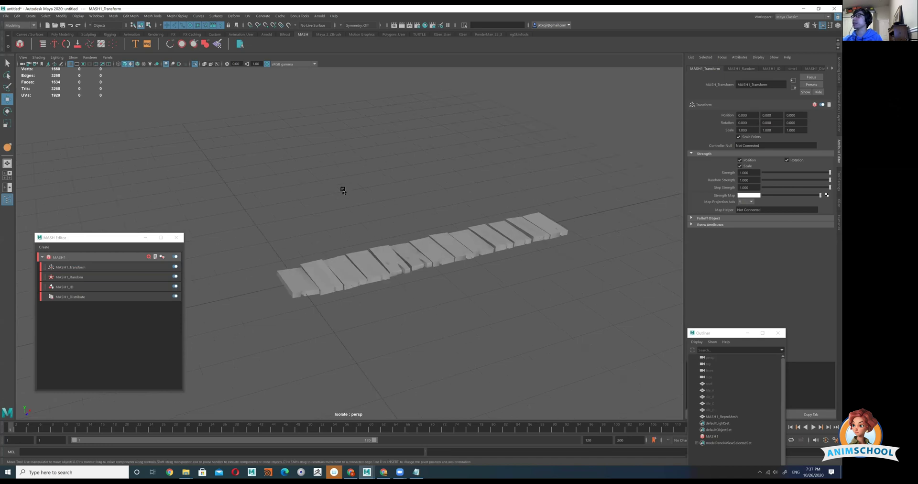
Create a NURBS circle and assign it as the Controller Null of the MASH1_Transform node.
click(30, 16)
mouse_move(57, 36)
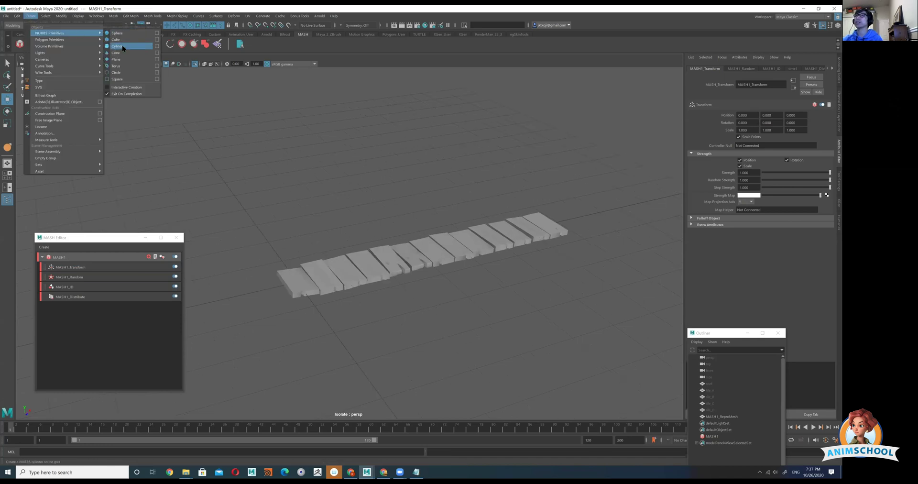
click(116, 72)
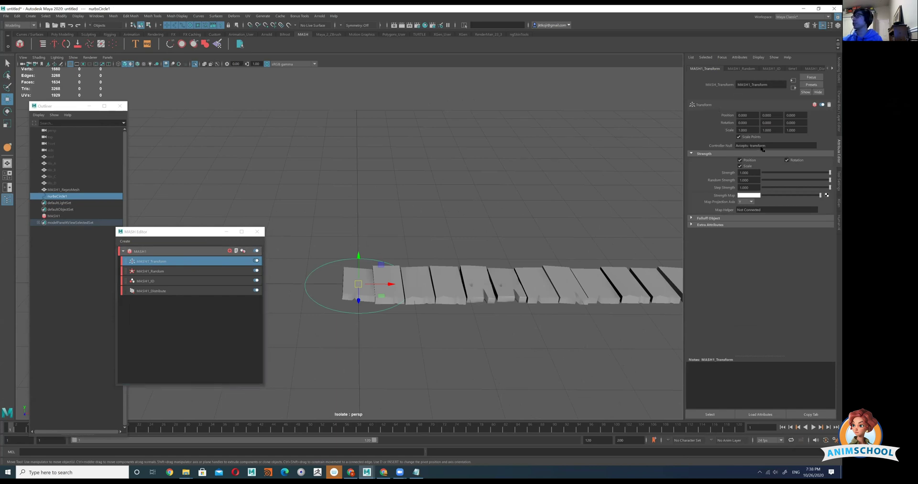
click(62, 197)
middle_drag(752, 147, 751, 144)
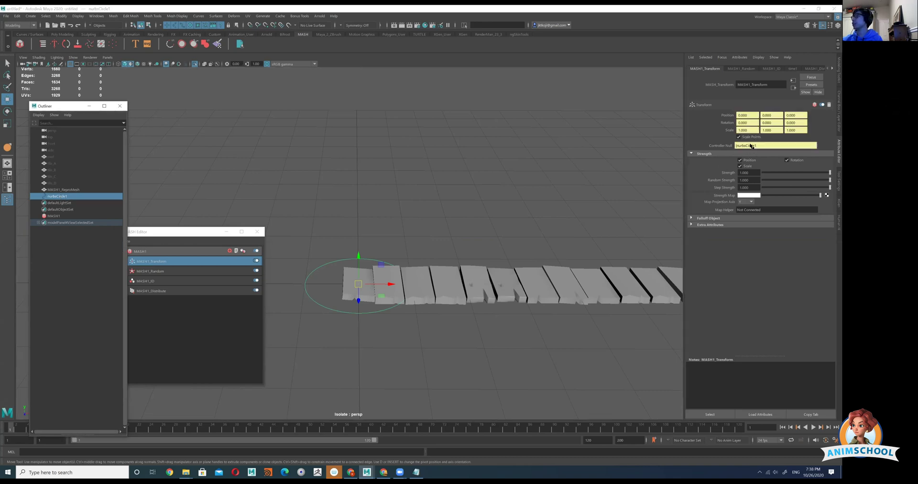
alt+drag(471, 223, 350, 272)
scroll(359, 276, down, 3)
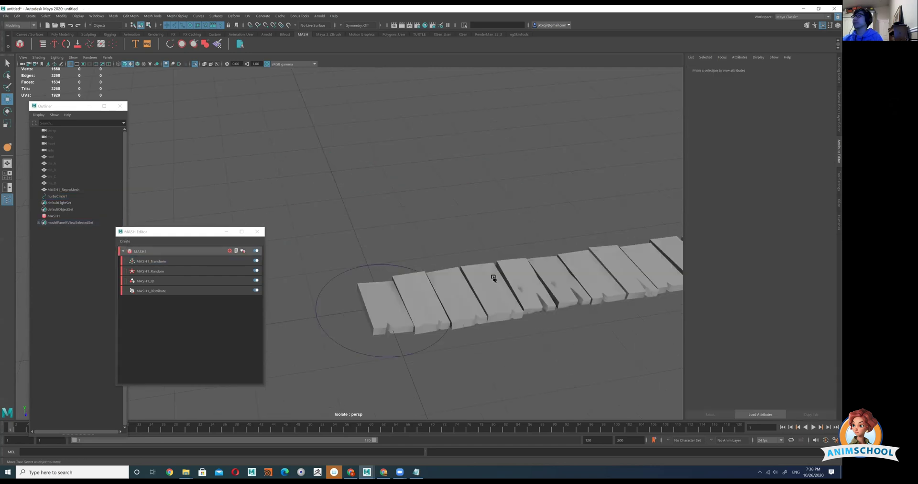
Show the MASH1_Repro node's settings for the tile row and enlarge its Objects list to display all four tiles.
click(489, 270)
alt+drag(485, 266, 490, 256)
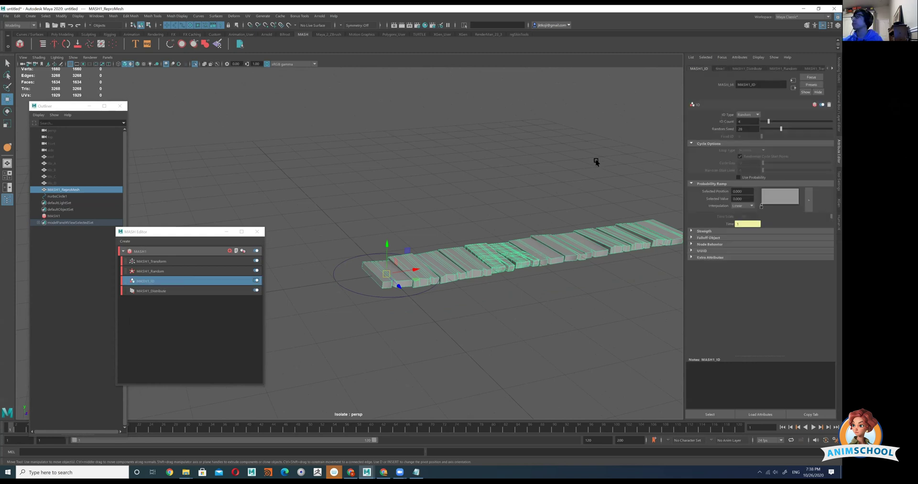
click(174, 252)
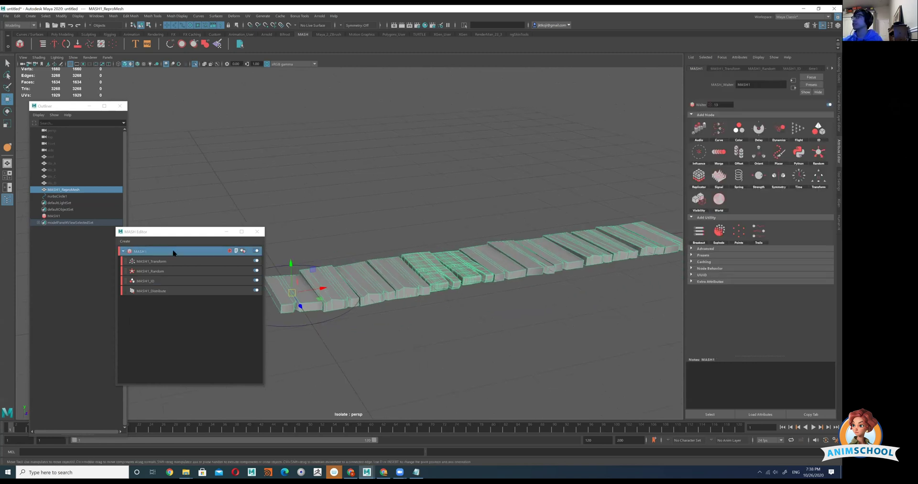
click(243, 251)
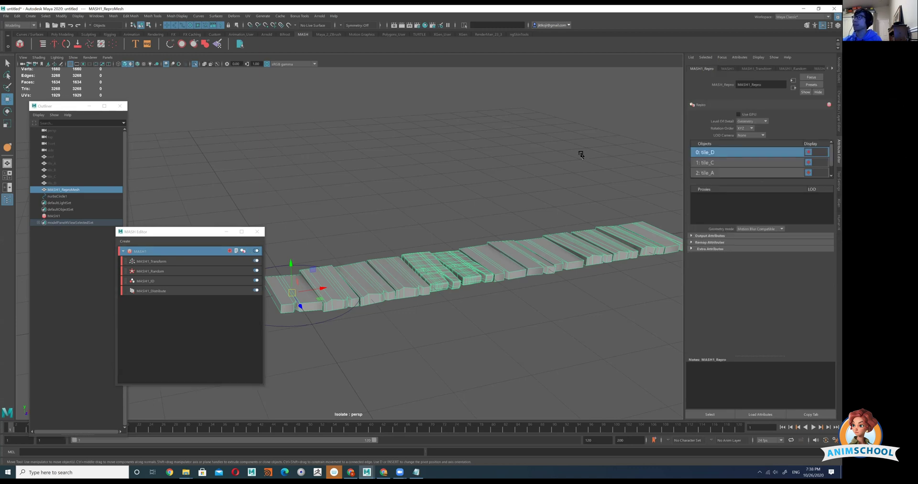
scroll(756, 162, down, 1)
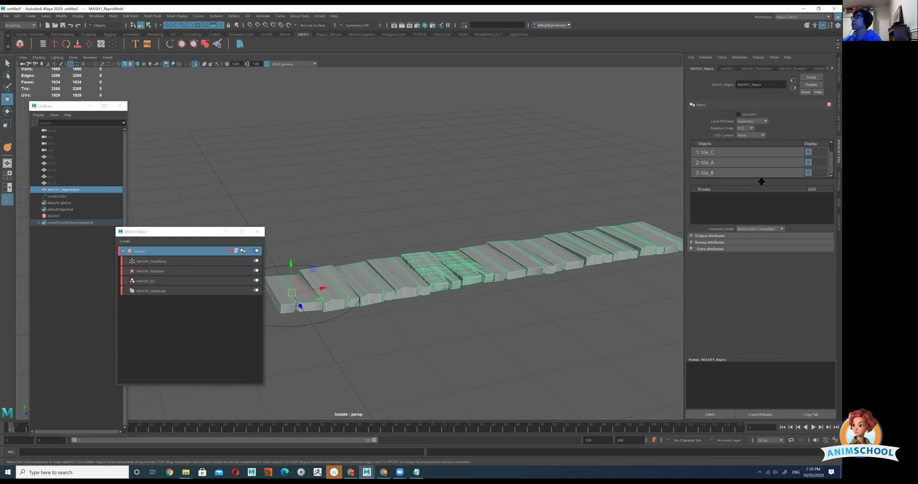
drag(761, 181, 765, 238)
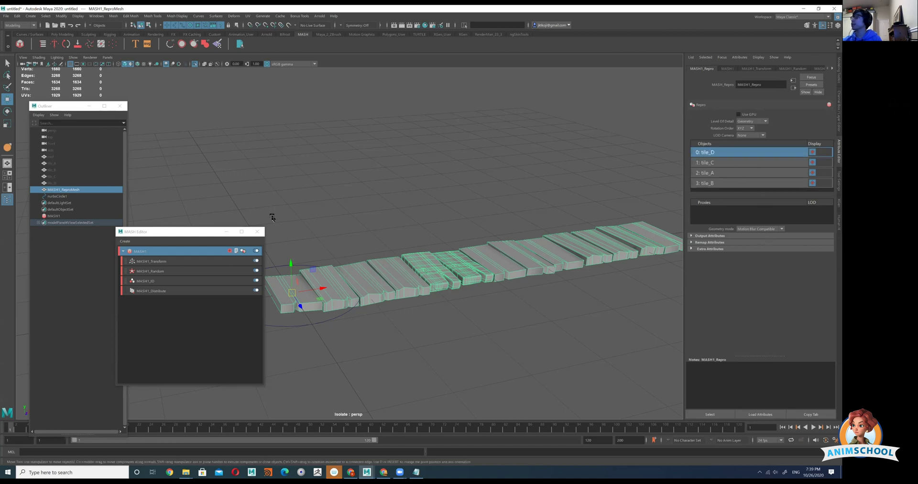
Duplicate tile_D as tile_E, place it right after tile_D in the scene list and unhide it.
click(64, 183)
key(ctrl+d)
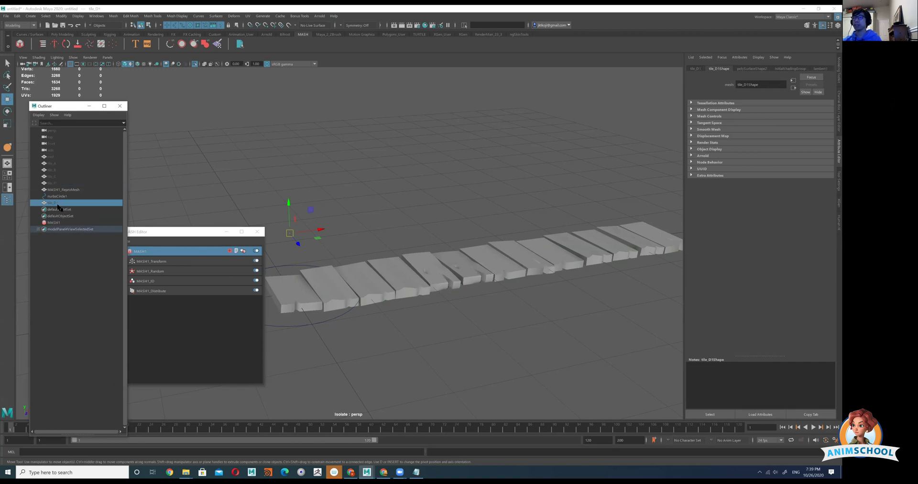
middle_drag(57, 205, 57, 191)
middle_drag(58, 190, 58, 187)
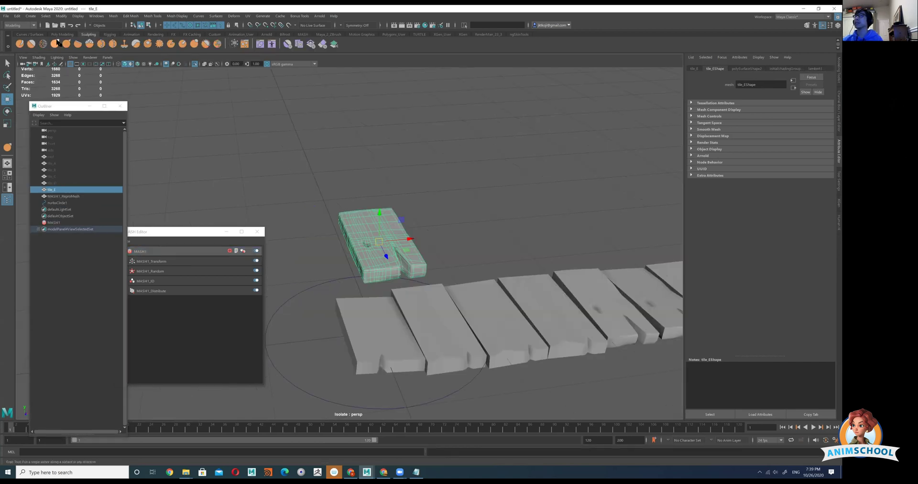
Pull up the top surface of tile_E with the Grab sculpting tool to form a large bulge.
click(55, 44)
key(b)
mouse_move(372, 222)
mouse_down()
mouse_move(375, 193)
mouse_move(421, 204)
mouse_up()
key(w)
click(459, 201)
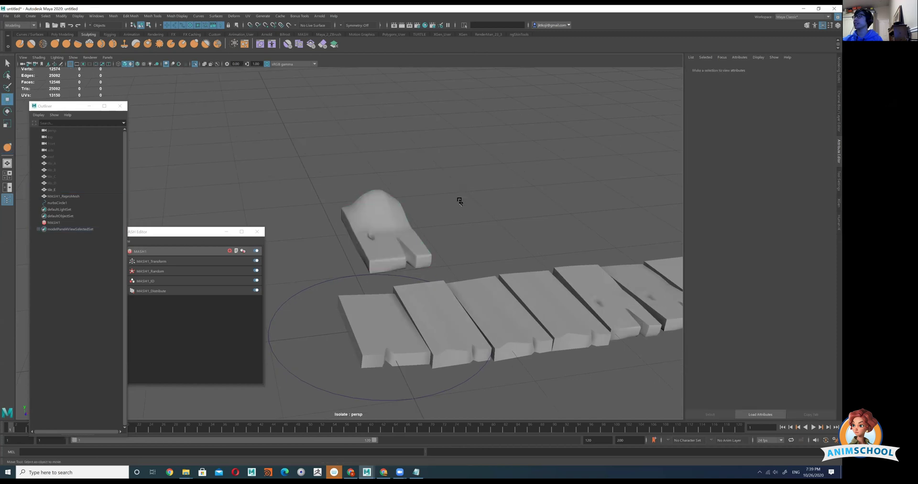
Add tile_E to the objects of the MASH1_Repro node.
alt+right_drag(460, 201, 377, 223)
alt+middle_drag(377, 224, 351, 226)
click(351, 225)
click(243, 251)
middle_drag(56, 189, 745, 186)
scroll(726, 174, down, 1)
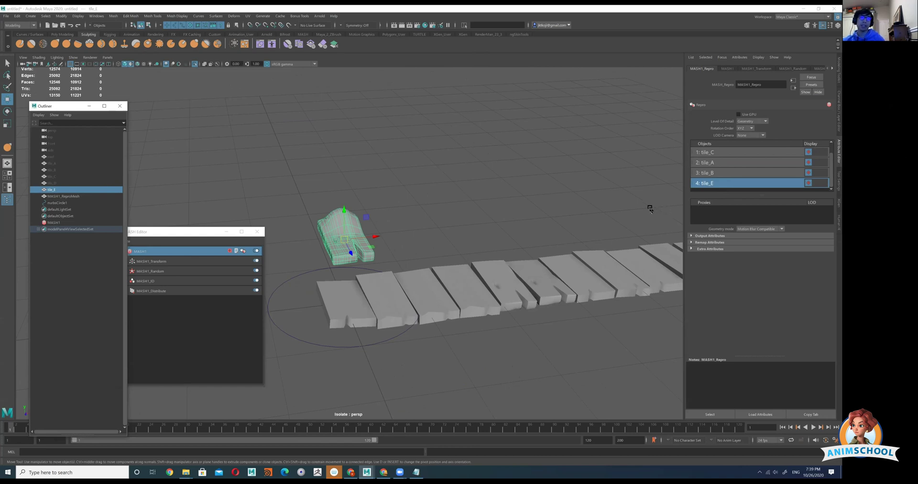
Raise the ID Count of the MASH1_ID node to include tile_E in the row.
alt+right_drag(606, 304, 558, 250)
click(171, 280)
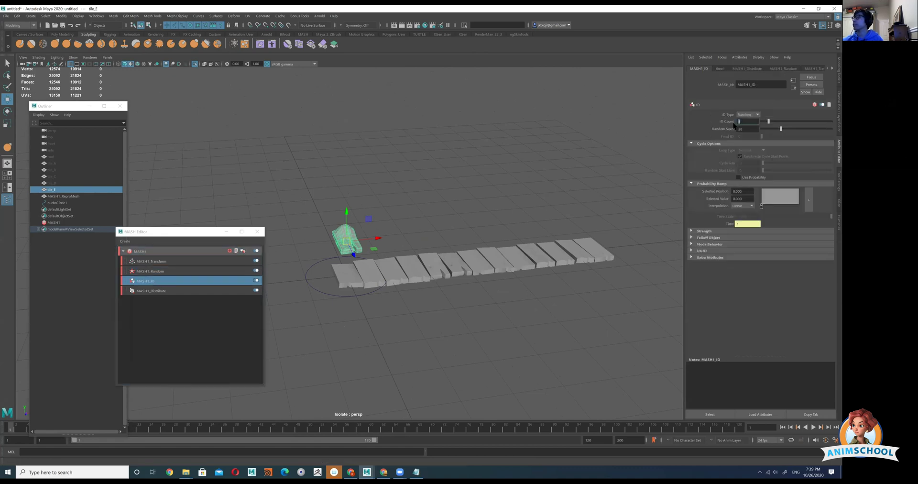
drag(771, 123, 772, 123)
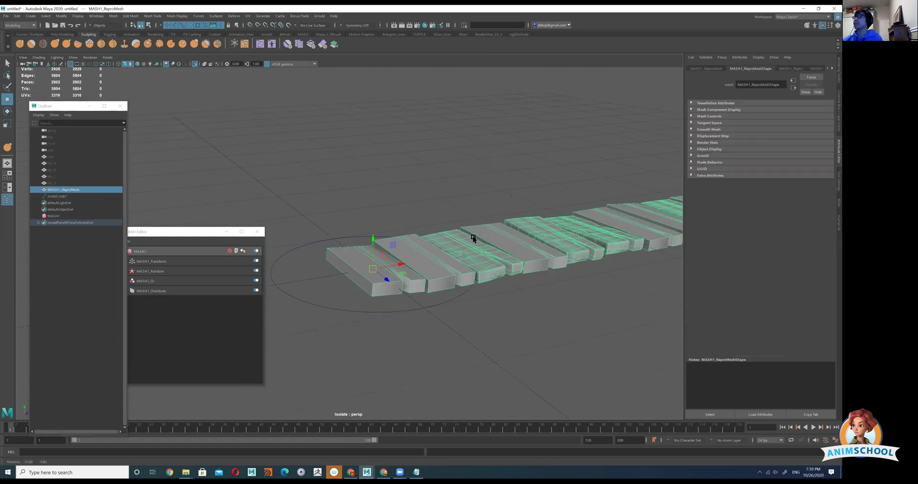
Unhide the source tiles tile_A to tile_D and leave the isolated view of the tile row.
alt+drag(474, 238, 477, 232)
alt+middle_drag(477, 232, 418, 250)
alt+drag(416, 247, 418, 250)
key(f)
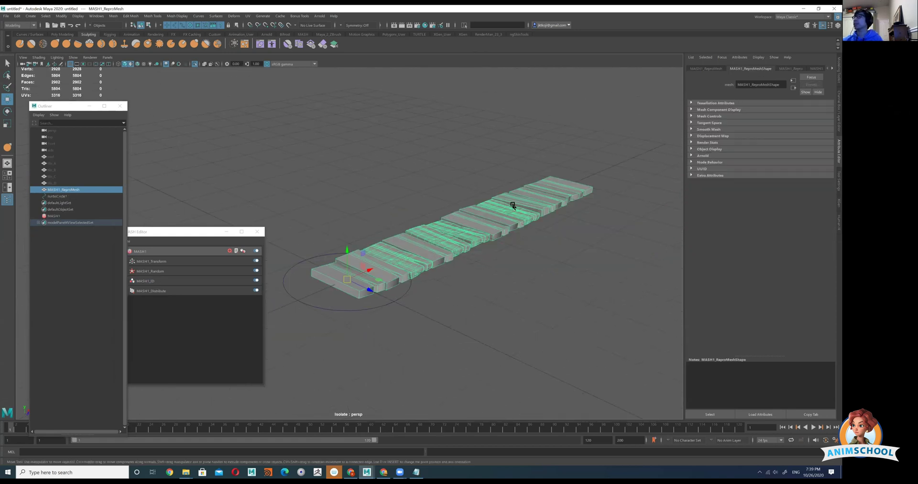
click(57, 164)
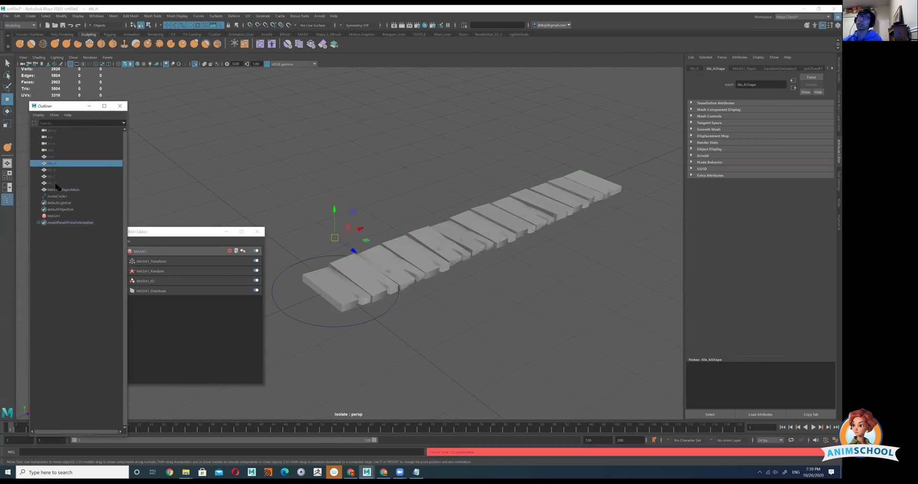
shift+click(57, 183)
alt+right_drag(334, 239, 368, 239)
alt+middle_drag(368, 239, 413, 219)
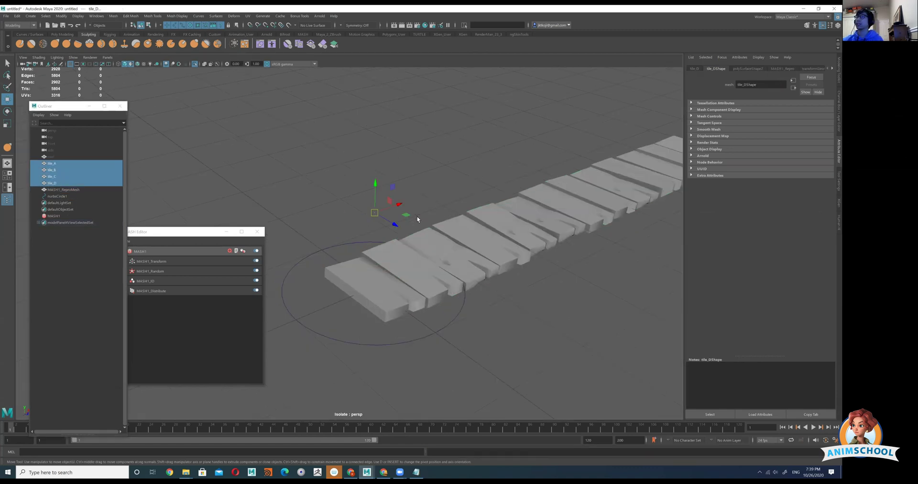
key(ctrl+1)
Isolate tile_D and switch to editing its vertices.
click(51, 183)
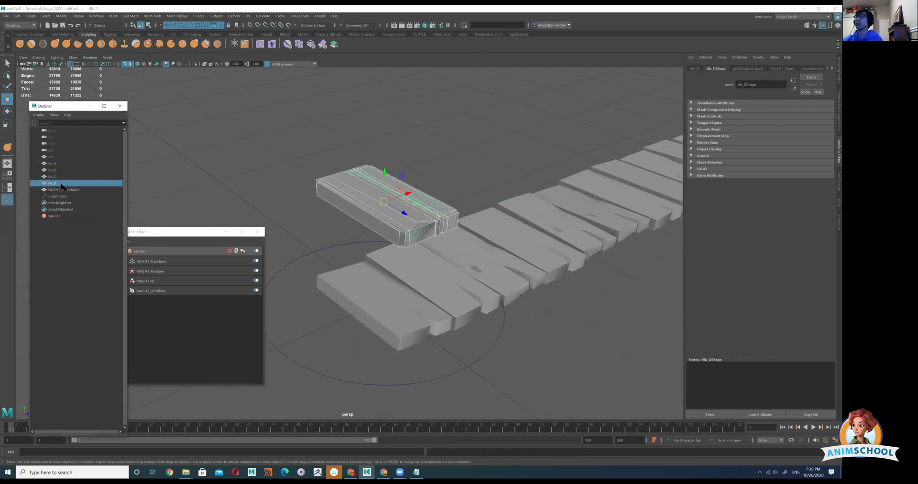
key(ctrl+1)
scroll(438, 212, up, 5)
alt+drag(369, 141, 360, 165)
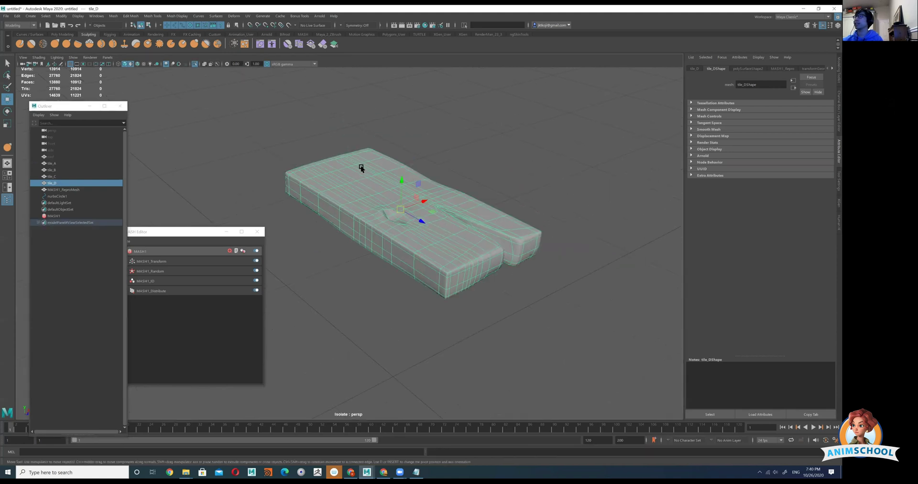
right_drag(361, 165, 327, 156)
alt+drag(352, 148, 339, 210)
Show the whole scene again and try lengthening and shortening tile_D by moving the vertices at its far end.
key(ctrl+1)
alt+drag(450, 189, 363, 194)
drag(290, 187, 336, 268)
scroll(366, 238, down, 3)
alt+drag(367, 237, 393, 95)
alt+drag(362, 216, 361, 225)
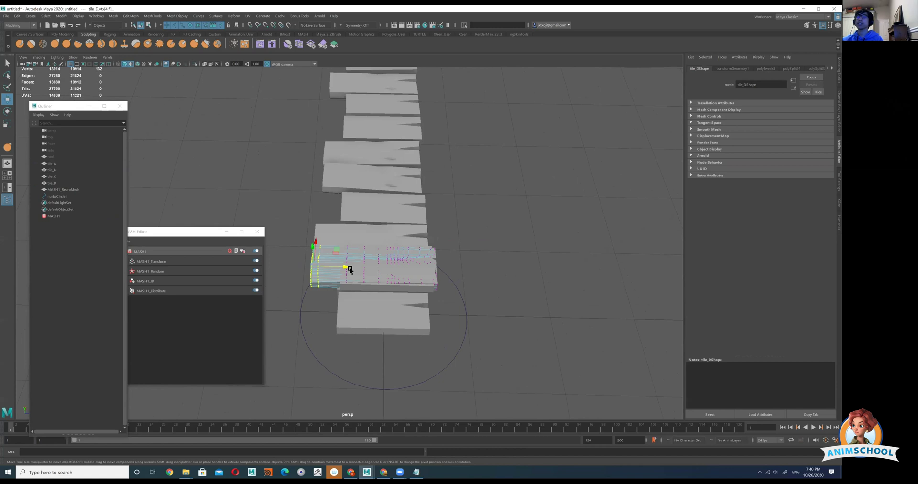
drag(348, 268, 378, 267)
Try shifting all of tile_D's vertices away from its pivot, and undo the shift.
drag(308, 202, 601, 377)
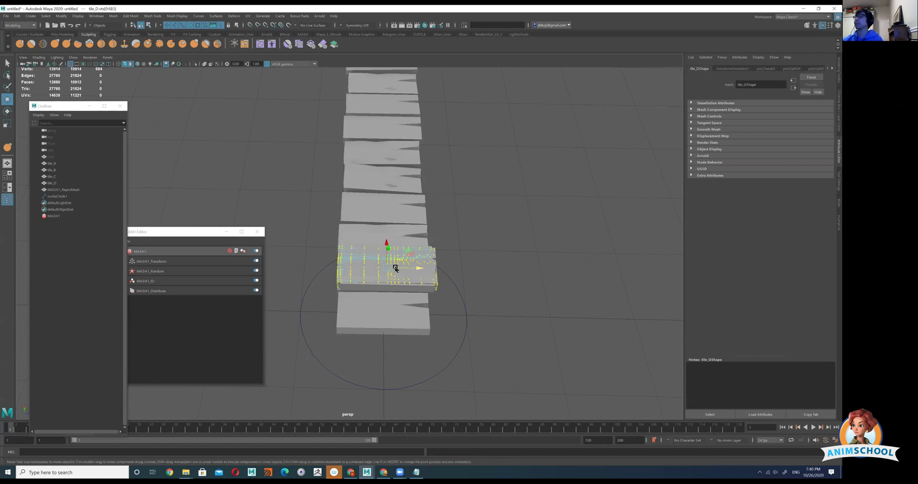
drag(395, 267, 312, 222)
drag(436, 181, 438, 153)
key(ctrl+z)
Return to object selection and try rotating the source tile above the row.
alt+middle_drag(453, 181, 467, 220)
alt+right_drag(467, 220, 497, 216)
alt+drag(497, 217, 502, 170)
right_drag(502, 170, 541, 144)
click(541, 146)
drag(450, 158, 536, 251)
key(e)
drag(453, 203, 471, 188)
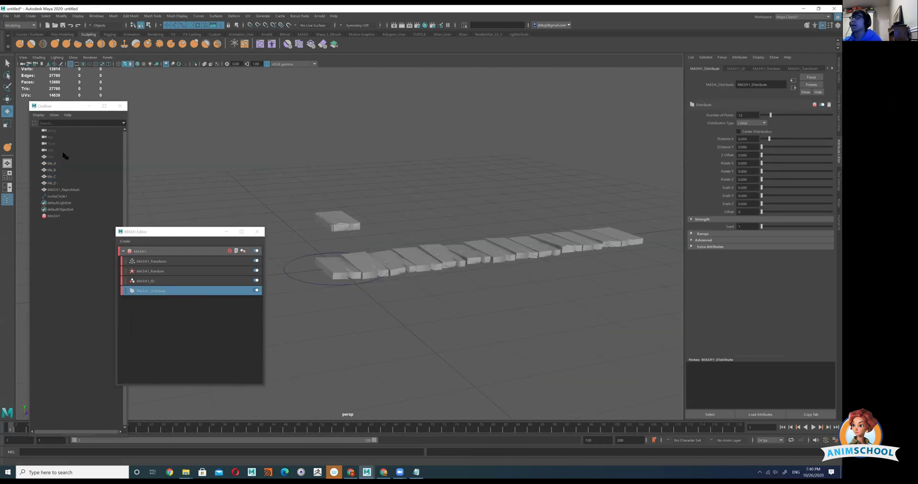
Unhide the roof plane and raise it well above the tile row.
click(62, 157)
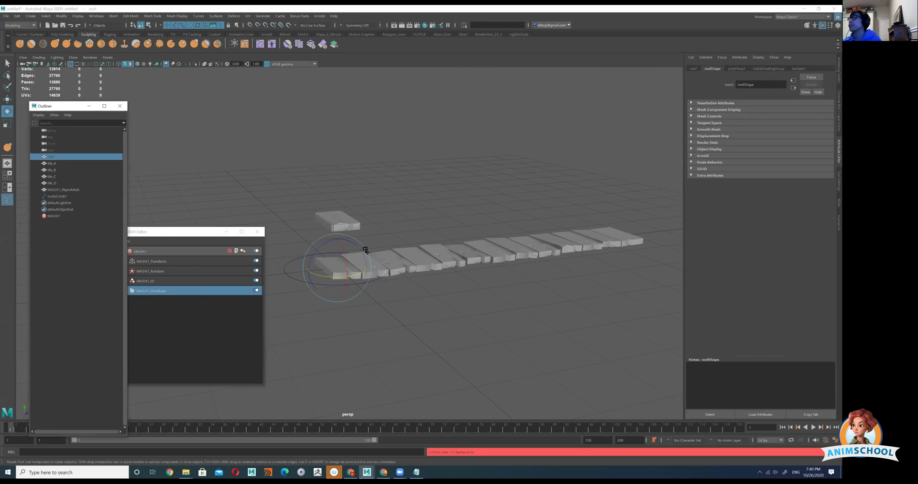
key(shift+h)
scroll(362, 251, down, 3)
alt+middle_drag(361, 252, 450, 274)
alt+drag(450, 275, 400, 272)
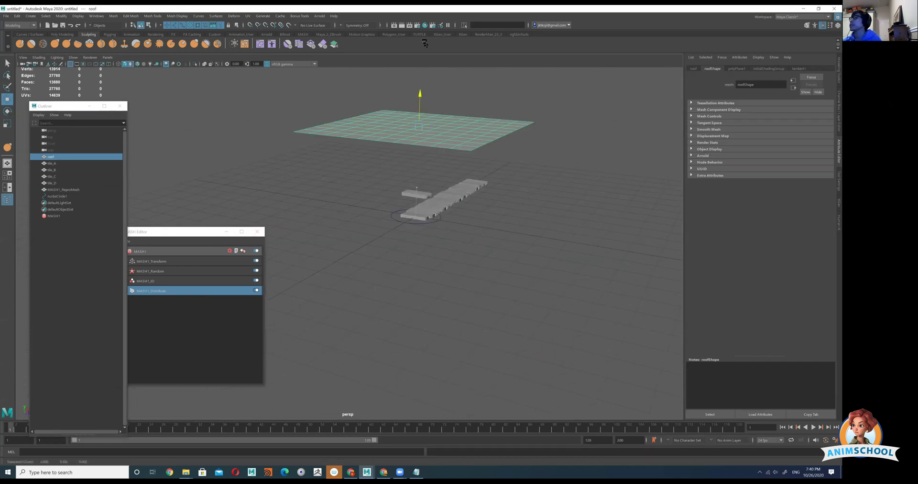
drag(424, 37, 425, 30)
Rotate the roof plane into a steep roof slope.
alt+middle_drag(438, 114, 428, 223)
alt+drag(429, 223, 473, 300)
key(e)
alt+shift+middle_click(453, 177)
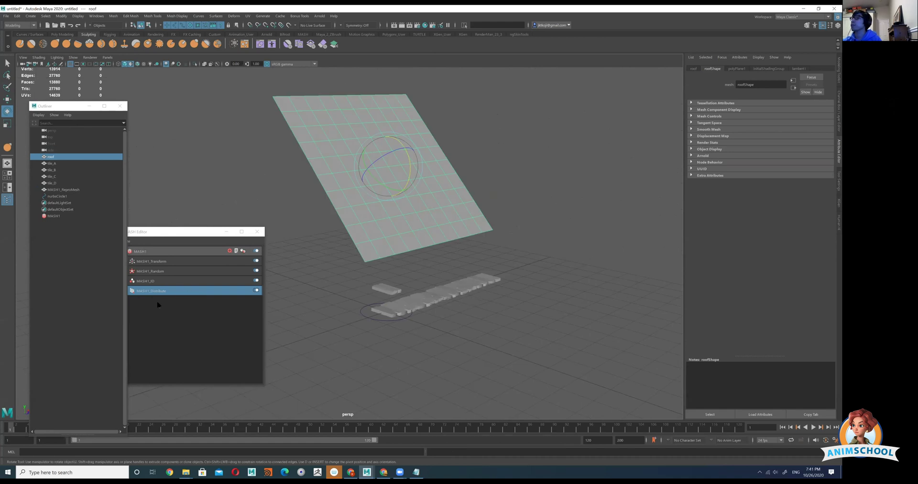
Try the Radial distribution type on the MASH1_Distribute node and view the resulting tile ring.
click(181, 291)
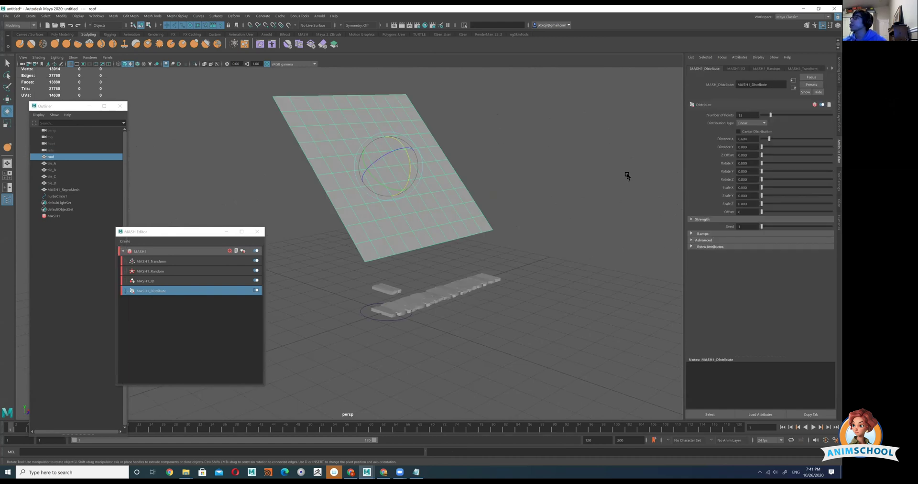
click(747, 124)
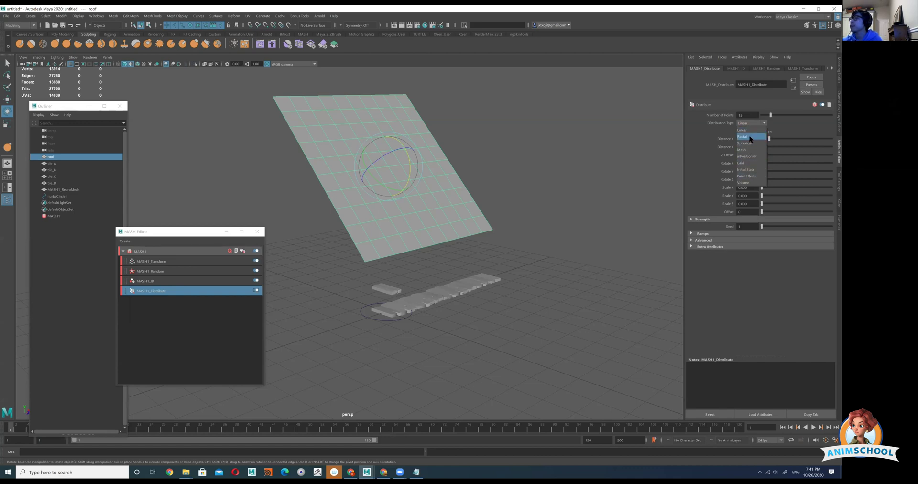
click(750, 136)
scroll(525, 221, down, 5)
alt+drag(508, 222, 443, 219)
alt+middle_drag(442, 220, 518, 218)
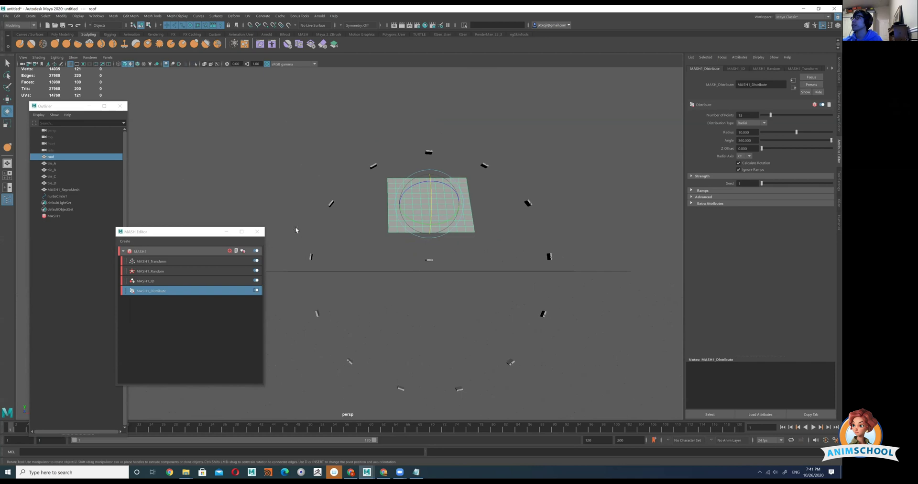
Hide tile_A to tile_D, try the Spherical distribution with 100 points and set the Number of Points to 1000.
drag(61, 163, 63, 184)
key(ctrl+h)
click(750, 123)
click(746, 139)
alt+drag(373, 186, 407, 250)
drag(771, 115, 832, 115)
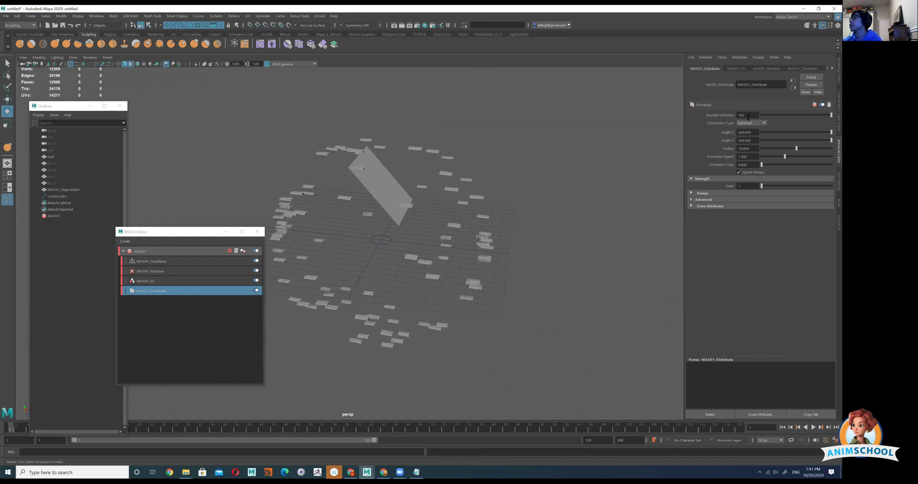
drag(747, 118, 729, 119)
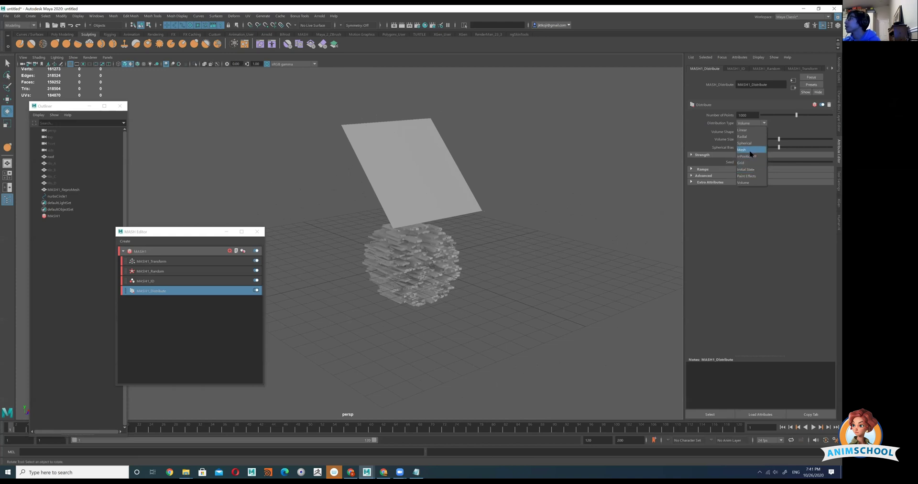
Set the distribution type to Mesh and connect the roof plane as the Input Mesh of MASH1_Distribute.
click(752, 150)
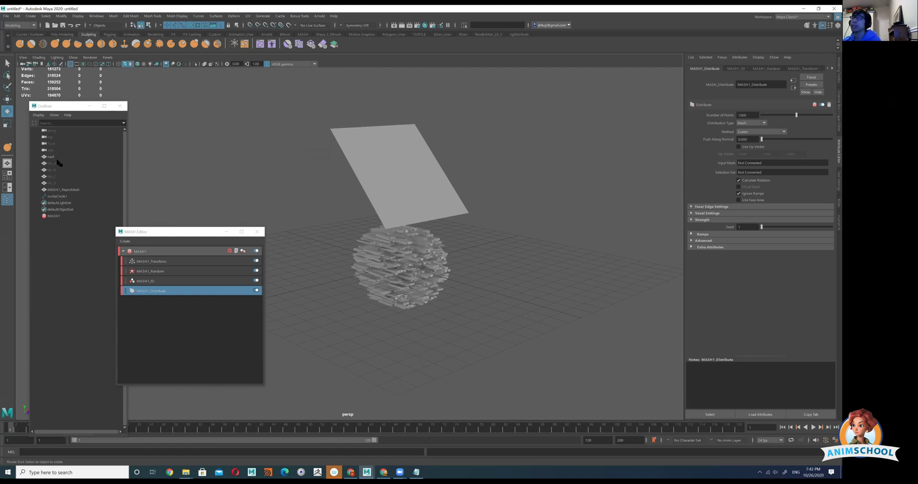
click(60, 189)
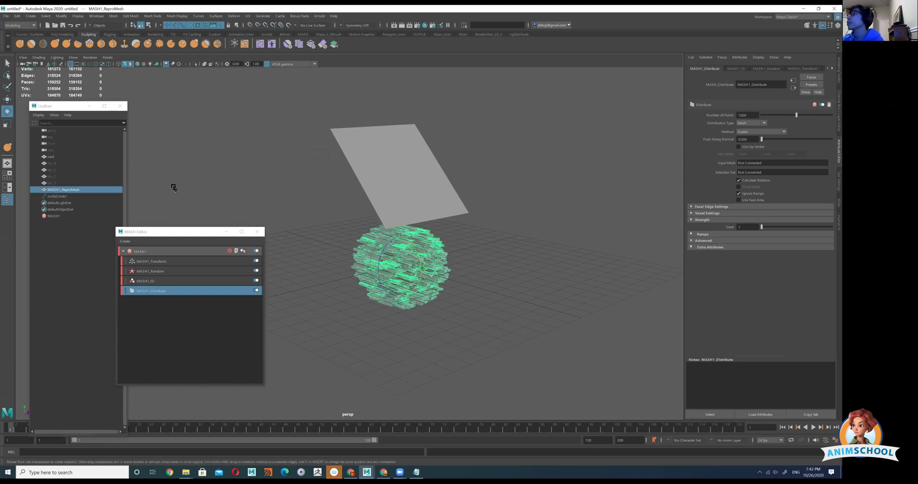
middle_drag(54, 156, 671, 189)
middle_drag(750, 162, 751, 163)
alt+drag(510, 169, 500, 204)
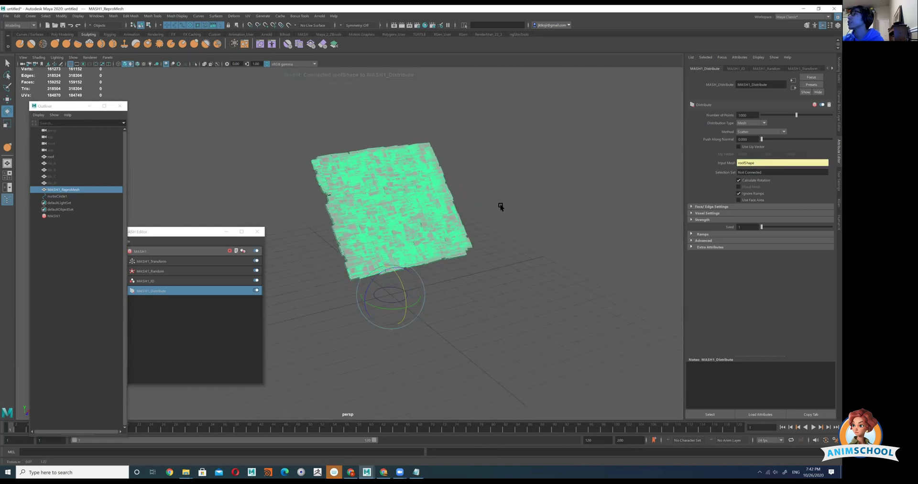
Examine the tile-covered roof up close and lower the Number of Points on the MASH1_Distribute node.
alt+right_drag(500, 205, 528, 198)
alt+drag(496, 211, 536, 186)
click(544, 188)
alt+right_drag(536, 186, 583, 188)
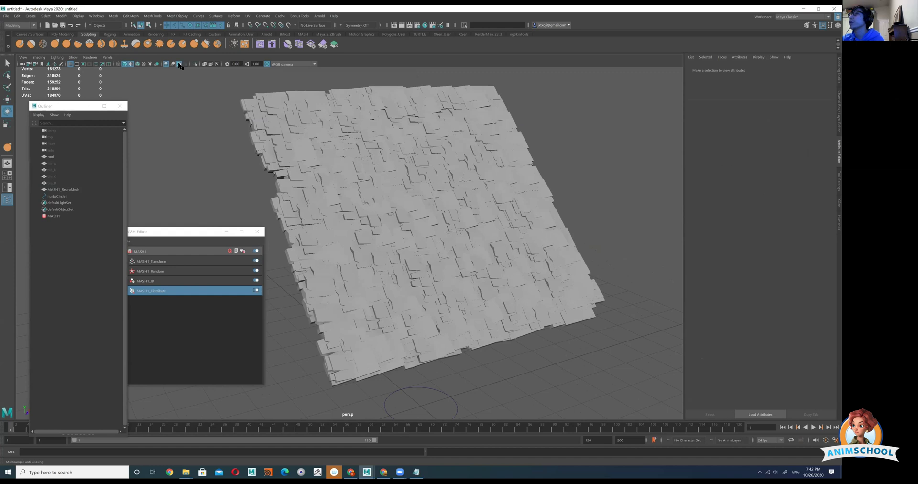
drag(766, 119, 763, 120)
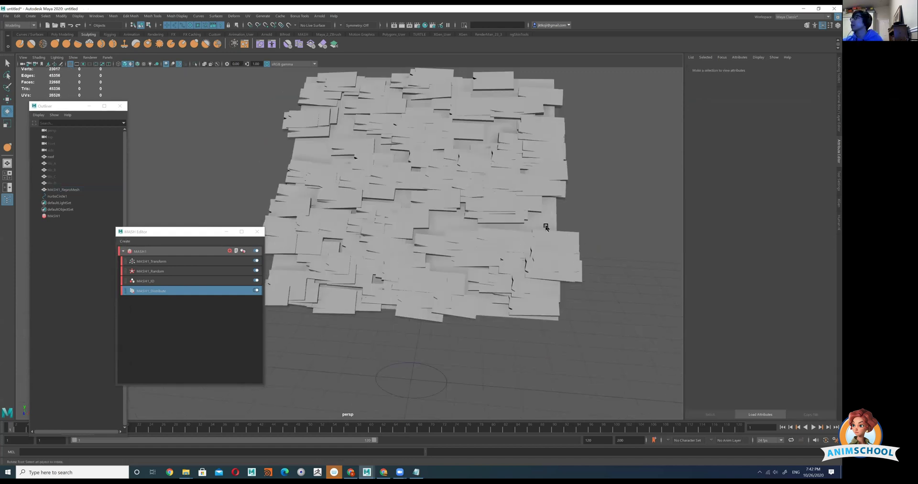
Set the Method of the MASH1_Distribute node to Vertex and view how the tiles line up on the roof.
click(559, 214)
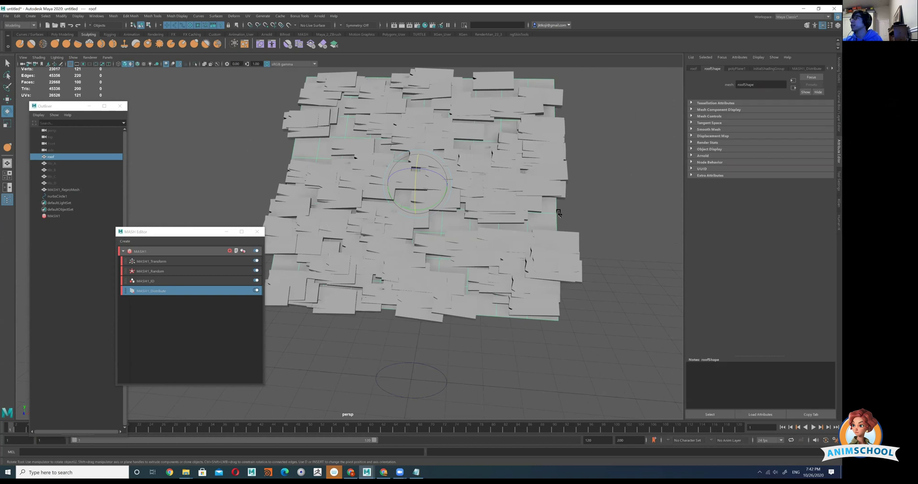
click(191, 290)
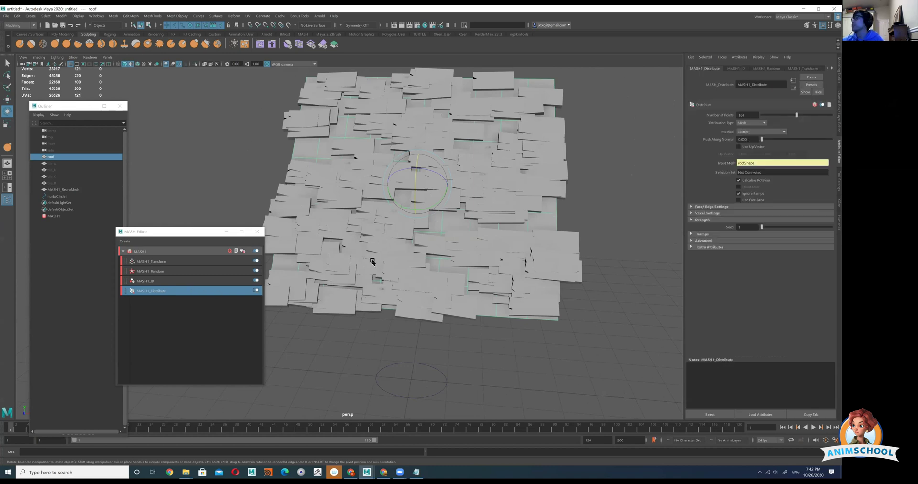
click(744, 134)
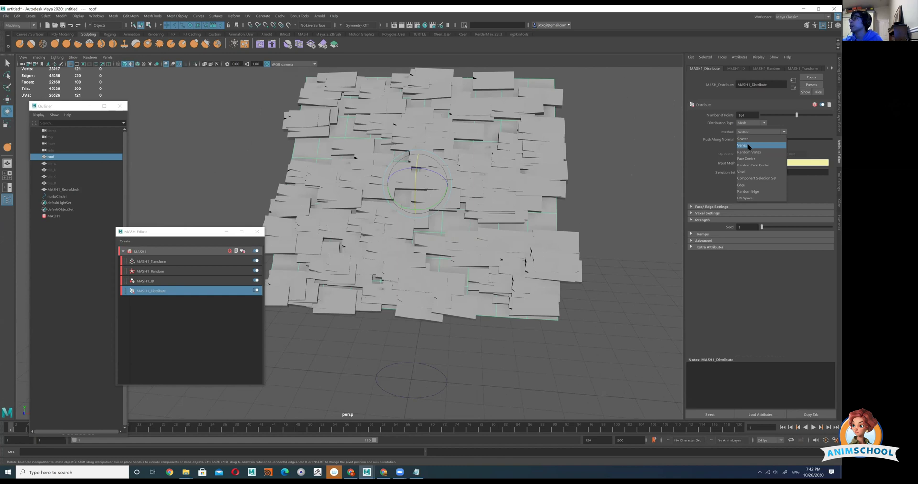
click(749, 146)
alt+right_drag(665, 165, 523, 187)
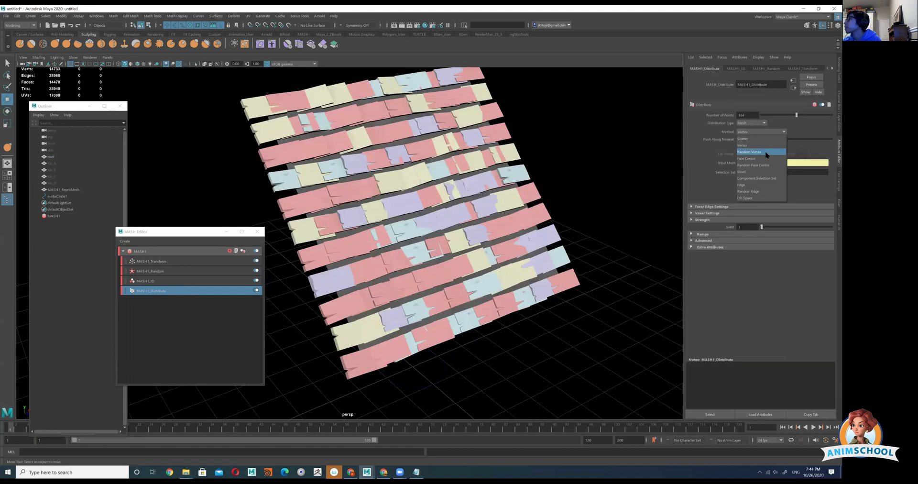
Try the Random Vertex method, lower the Number of Points and return the Method to Vertex.
click(766, 152)
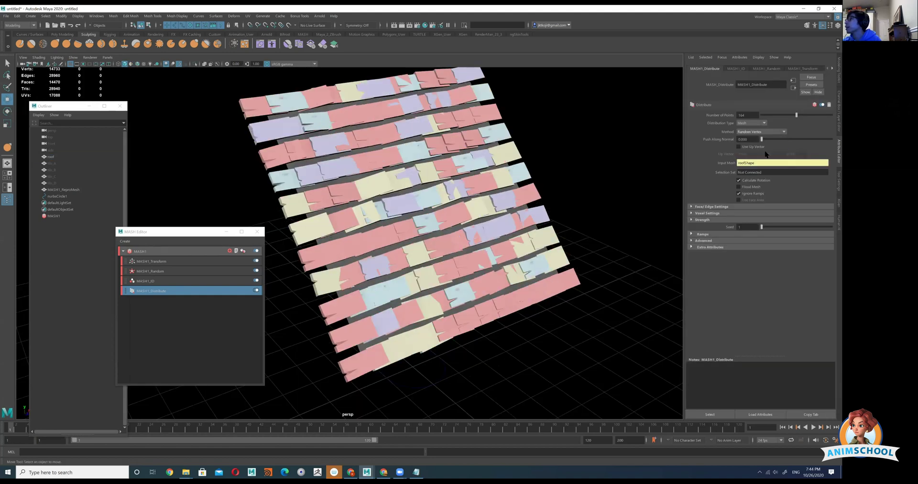
drag(776, 117, 770, 115)
click(748, 135)
click(753, 145)
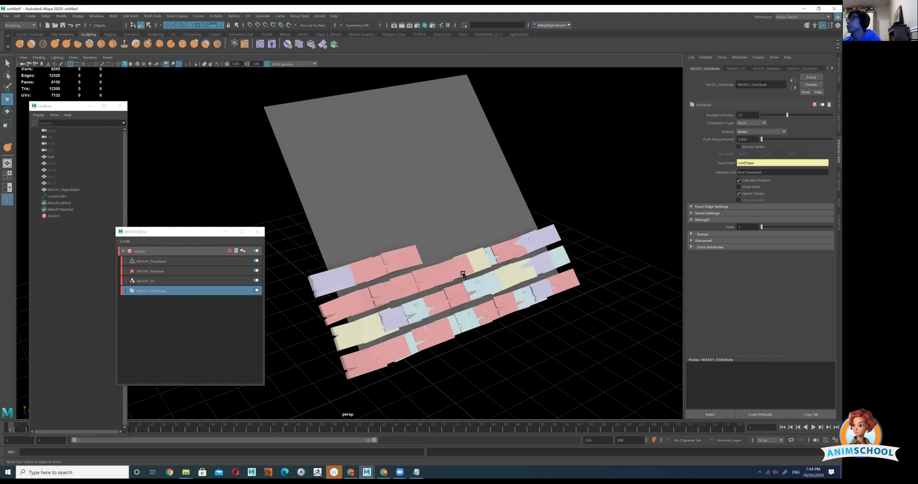
Compare Face Centre with UV Space distribution on the roof and set the Method to Face Centre.
click(757, 132)
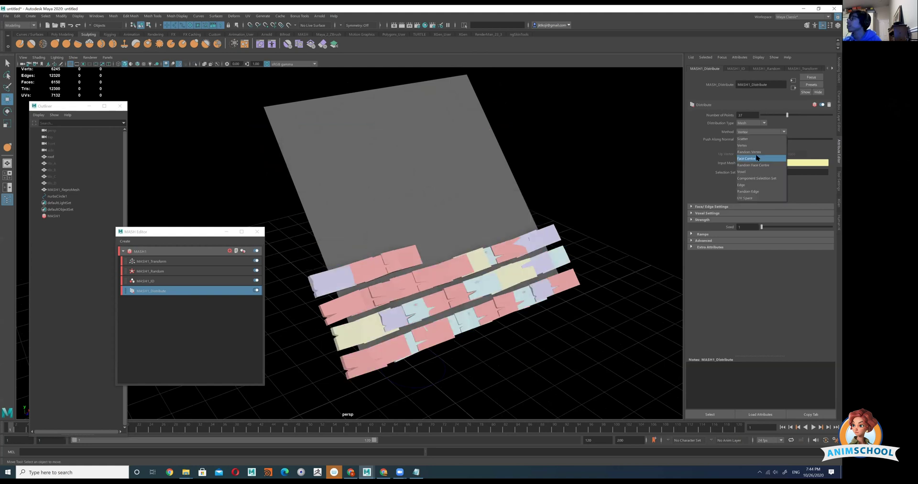
click(758, 158)
click(760, 132)
click(753, 151)
alt+drag(490, 250, 478, 252)
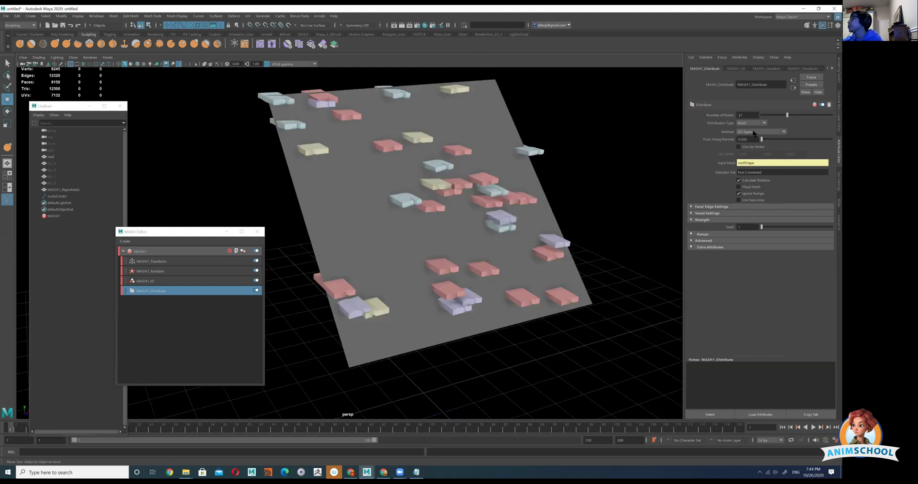
click(757, 132)
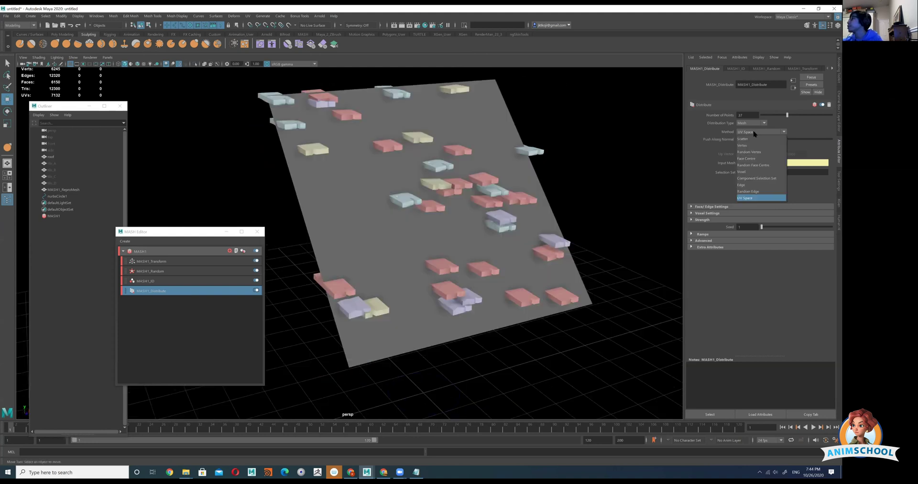
click(748, 158)
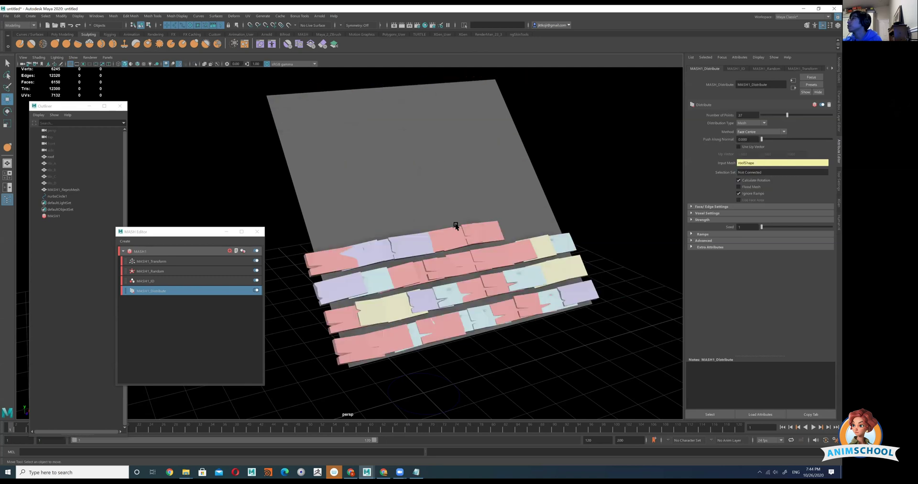
Raise the Number of Points on the MASH1_Distribute node until the tile rows cover the whole roof plane.
alt+drag(439, 301, 445, 295)
drag(788, 115, 812, 116)
alt+drag(482, 170, 571, 174)
Unhide the selected tile_A to tile_D and set their Rotate Y to 90.
key(ctrl+z)
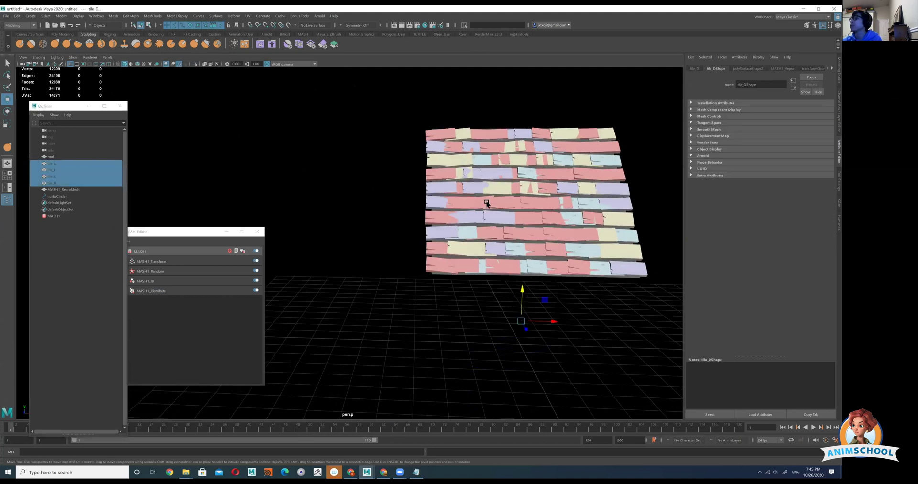
alt+drag(478, 335, 512, 359)
key(e)
key(shift+h)
key(ctrl+a)
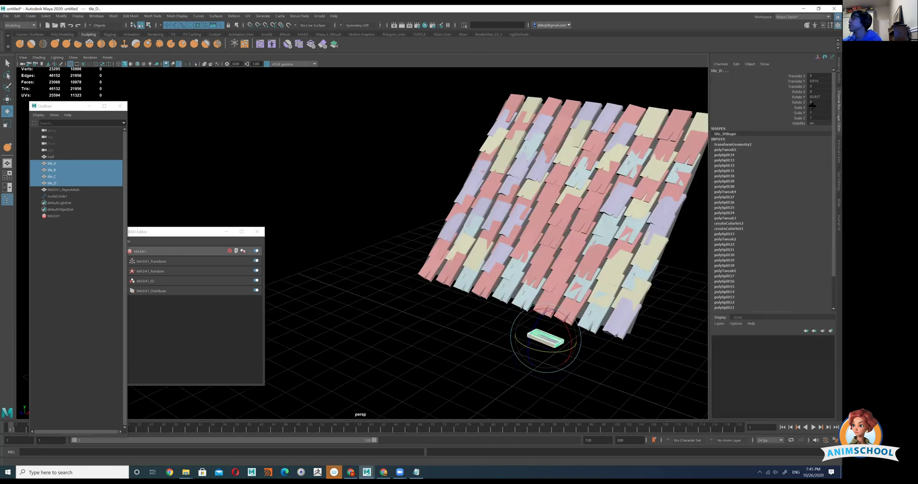
click(818, 96)
text(90)
key(Return)
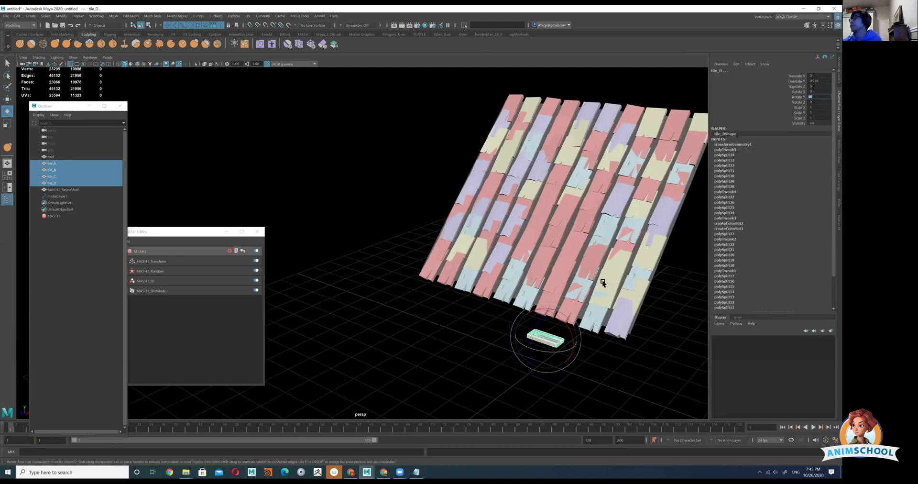
Scale the roof plane narrower to close the gaps between the tile columns.
scroll(533, 281, up, 3)
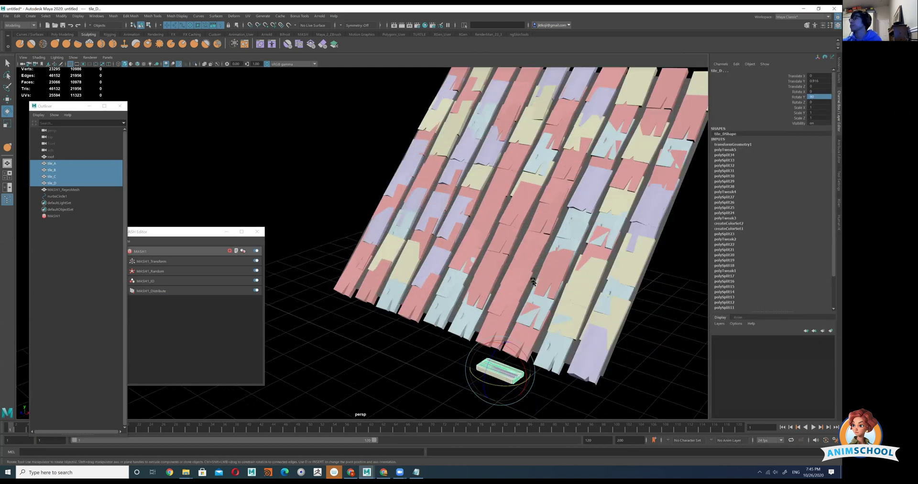
alt+drag(533, 282, 461, 275)
key(w)
click(336, 242)
key(r)
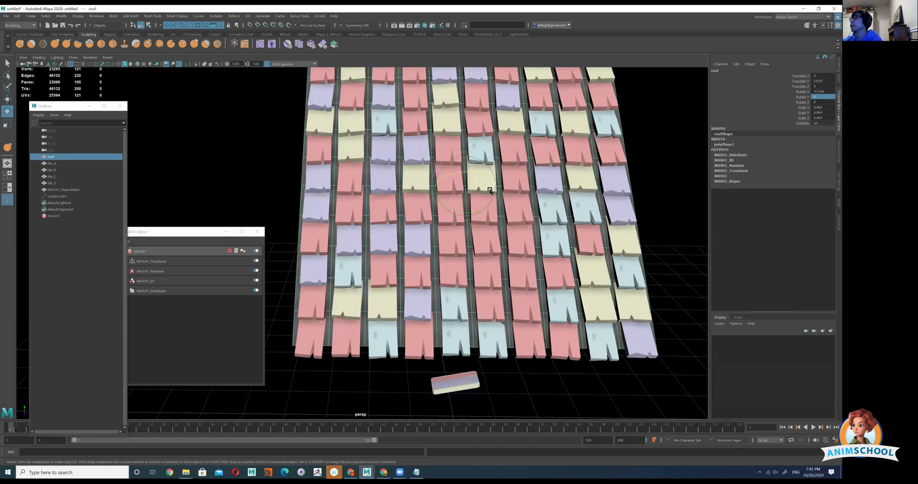
drag(497, 189, 490, 197)
alt+drag(541, 239, 461, 188)
click(590, 225)
alt+drag(494, 225, 521, 221)
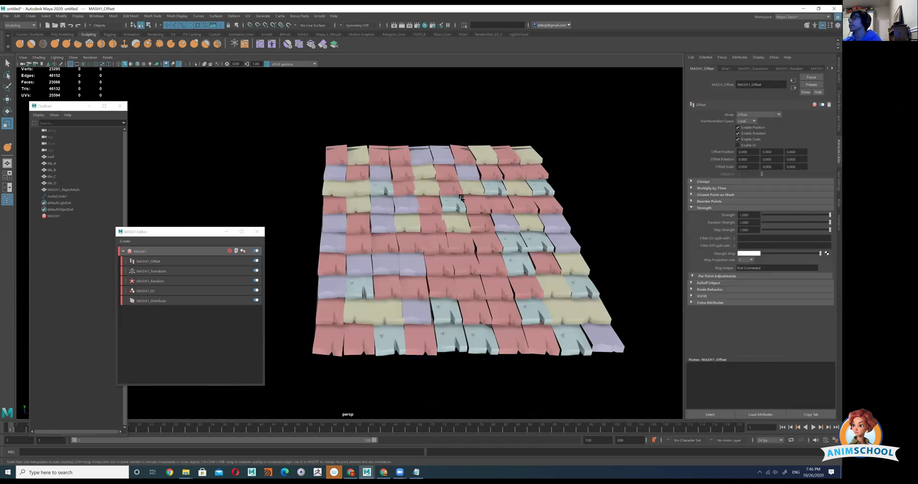
Select the roof plane beneath the tiles and rescale it to adjust the tile spacing.
alt+drag(425, 223, 430, 259)
click(470, 215)
click(430, 259)
key(e)
key(r)
drag(442, 221, 484, 228)
click(461, 223)
Select tile_A to tile_D and rotate them to tilt the tiles against the roof slope.
drag(426, 352, 365, 397)
key(e)
key(w)
ctrl+click(381, 396)
key(e)
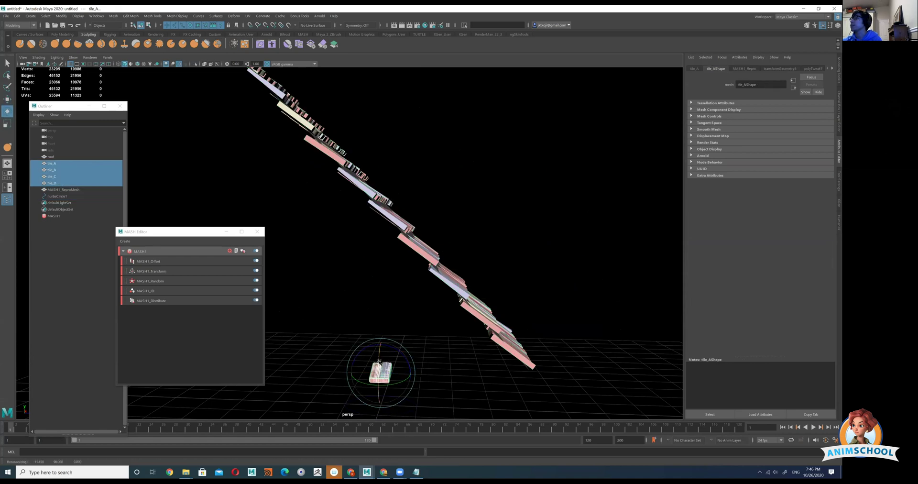
alt+drag(377, 362, 392, 370)
drag(411, 278, 407, 238)
Duplicate the tiled roof mesh and move selected vertices of the source tiles to reshape them.
click(382, 214)
key(ctrl+d)
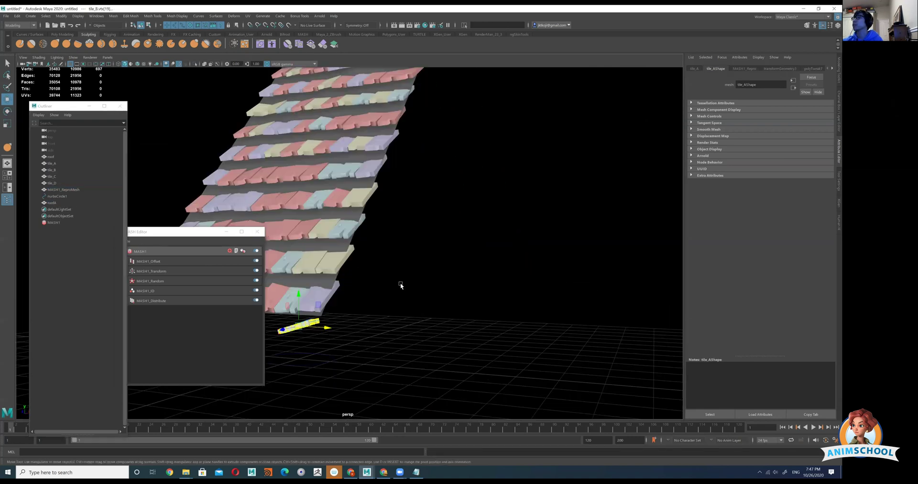
alt+drag(400, 286, 392, 377)
drag(448, 312, 471, 307)
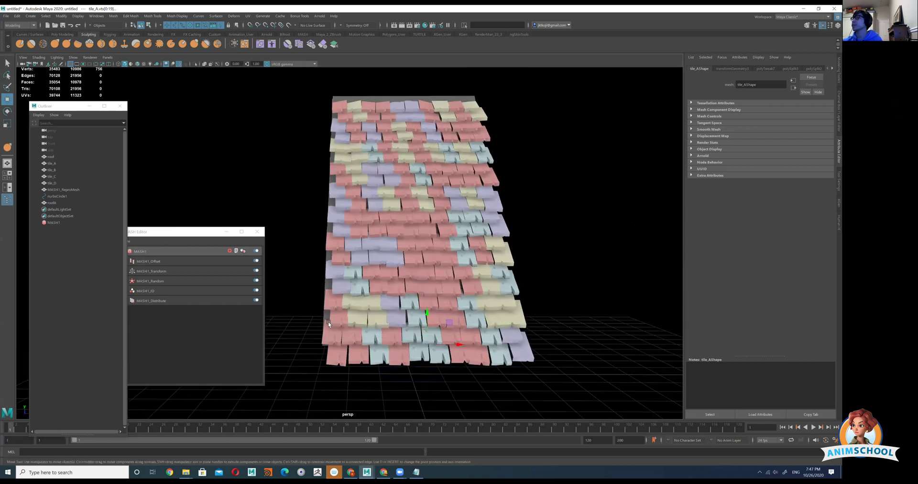
Change the Random Seed of the MASH1_Random node and duplicate MASH1_ReproMesh.
click(165, 282)
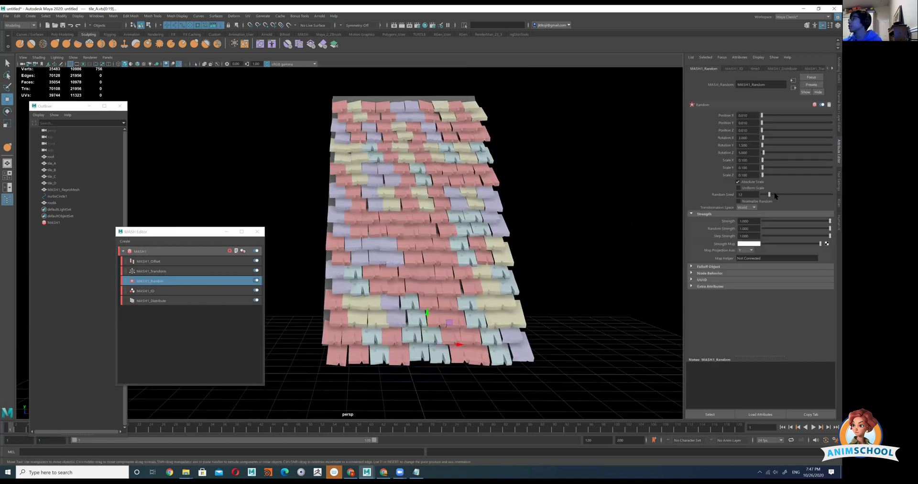
drag(775, 195, 779, 195)
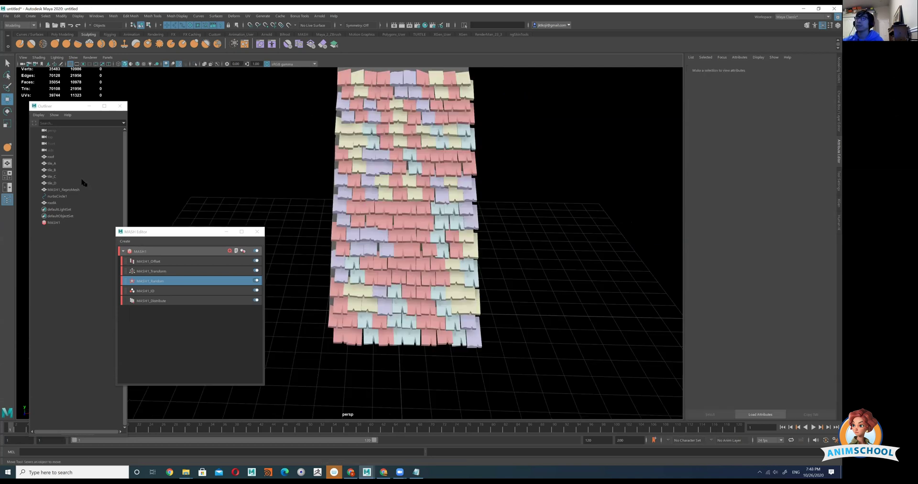
click(78, 190)
key(ctrl+d)
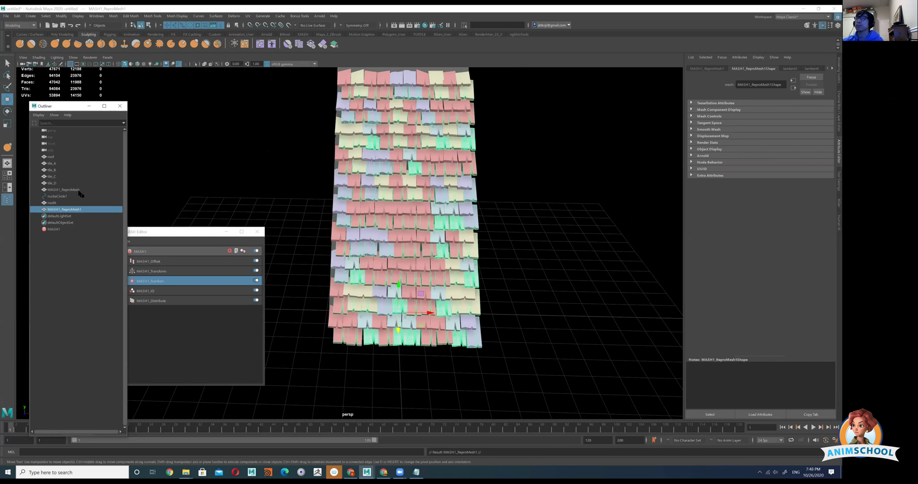
Isolate the two duplicated roof tile meshes in the viewport and keep them selected.
click(65, 203)
shift+click(65, 210)
key(ctrl+1)
mouse_move(439, 242)
alt+right_down()
mouse_move(479, 262)
mouse_move(455, 246)
alt+right_up()
alt+drag(454, 246, 488, 268)
click(536, 265)
key(ctrl+z)
click(60, 204)
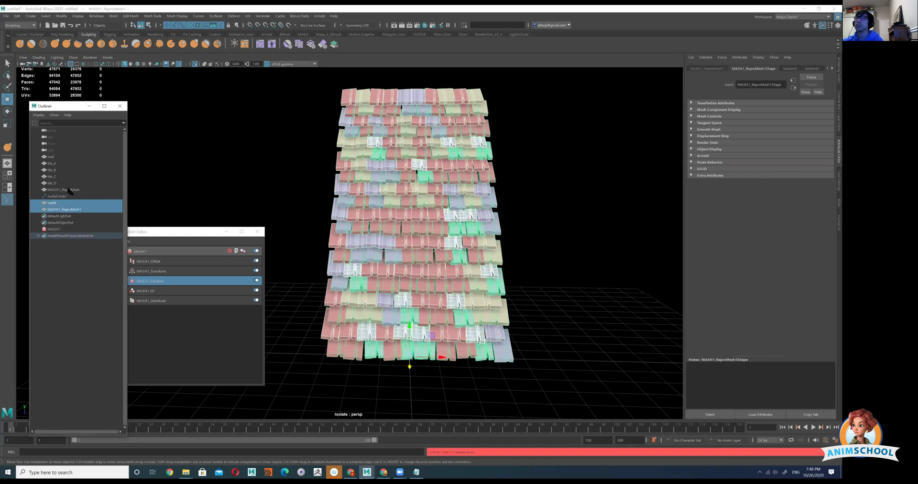
Select MASH1_ReproMesh, bring up the MASH1 network's settings and view the isolated tile roof from the side.
click(67, 189)
drag(189, 233, 191, 228)
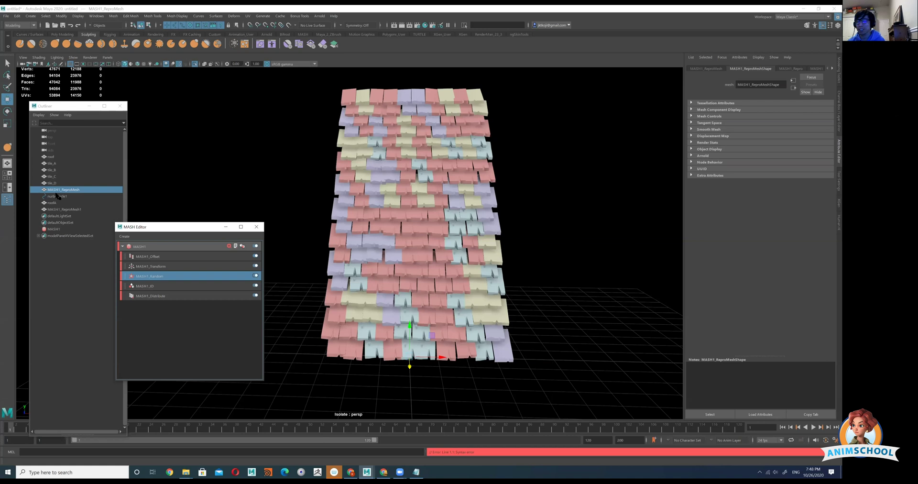
click(176, 247)
right_click(179, 247)
click(196, 262)
click(440, 220)
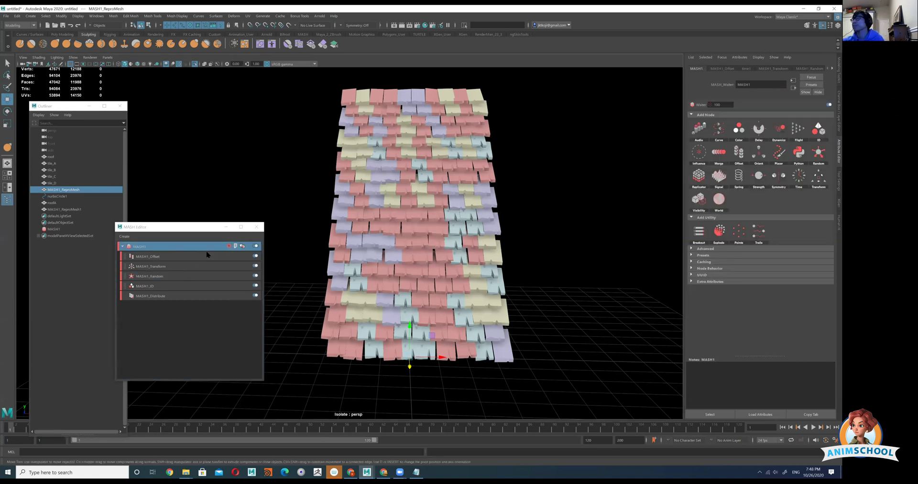
alt+right_drag(366, 187, 334, 186)
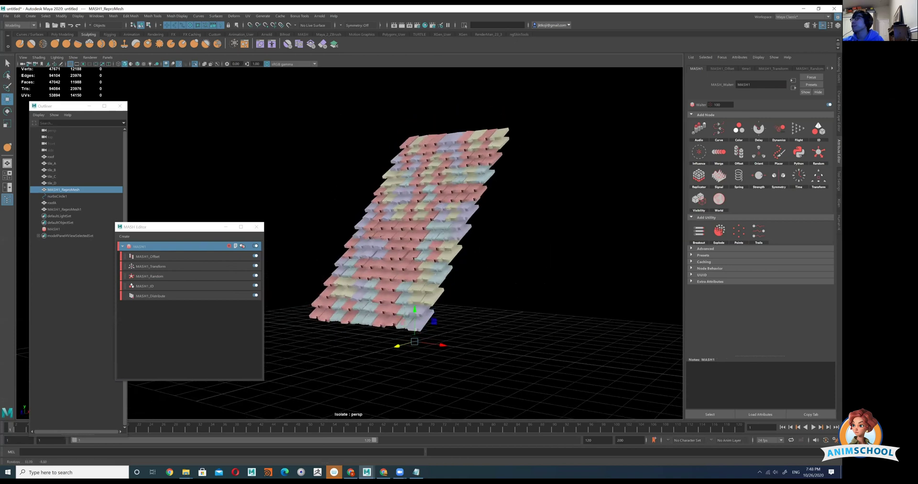